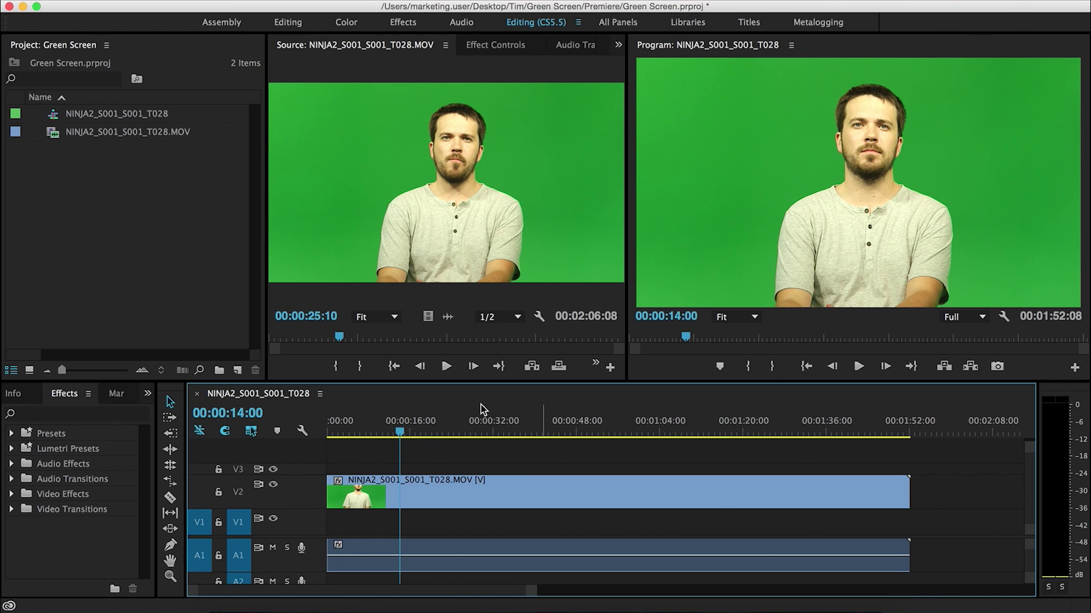
key("=")
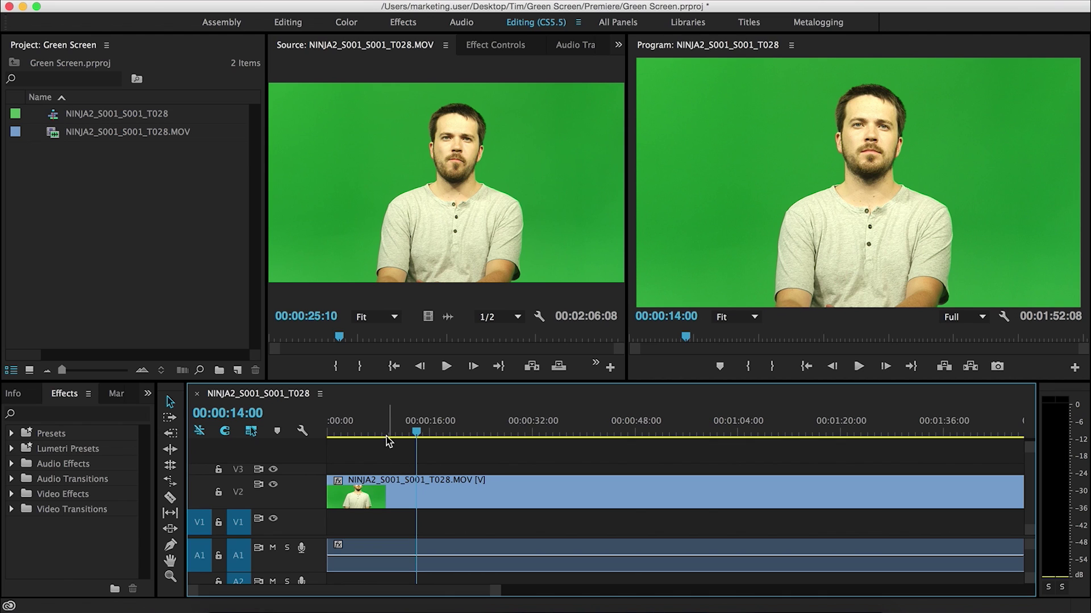
key("-")
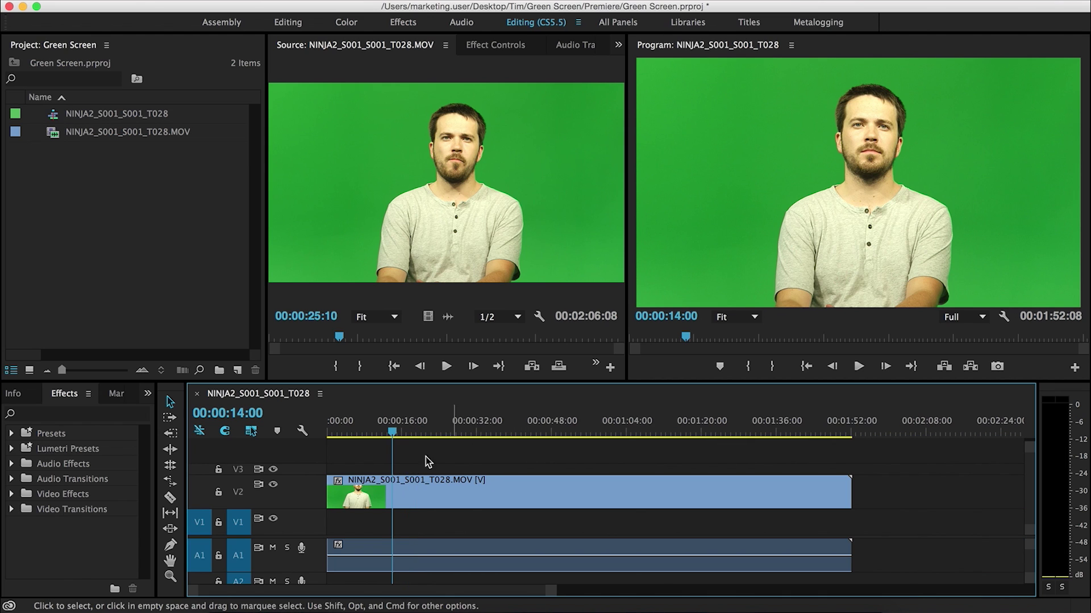
key("=")
key("=")
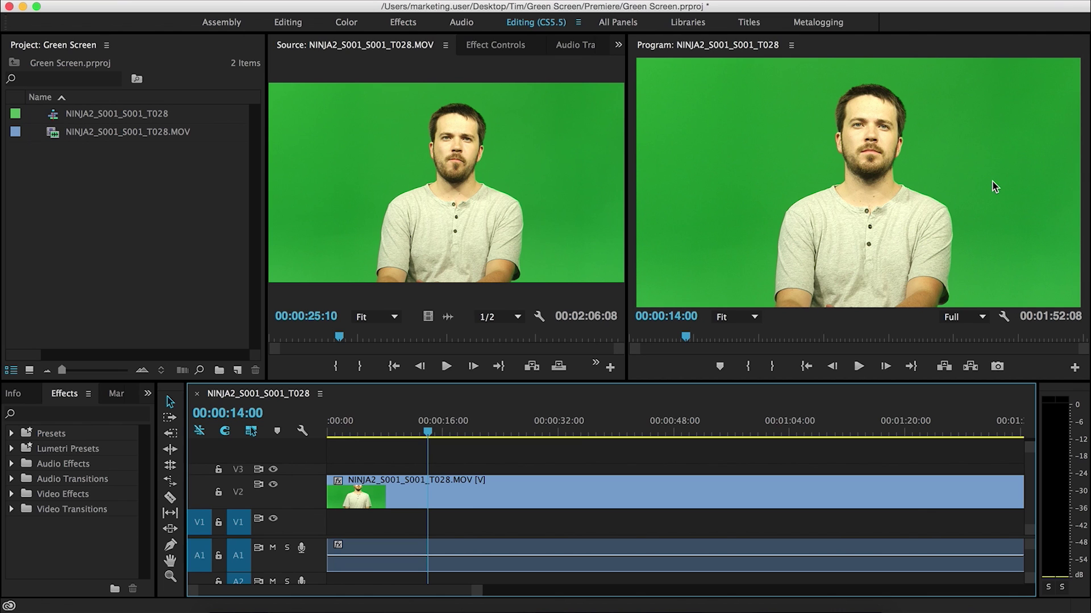
key("equal")
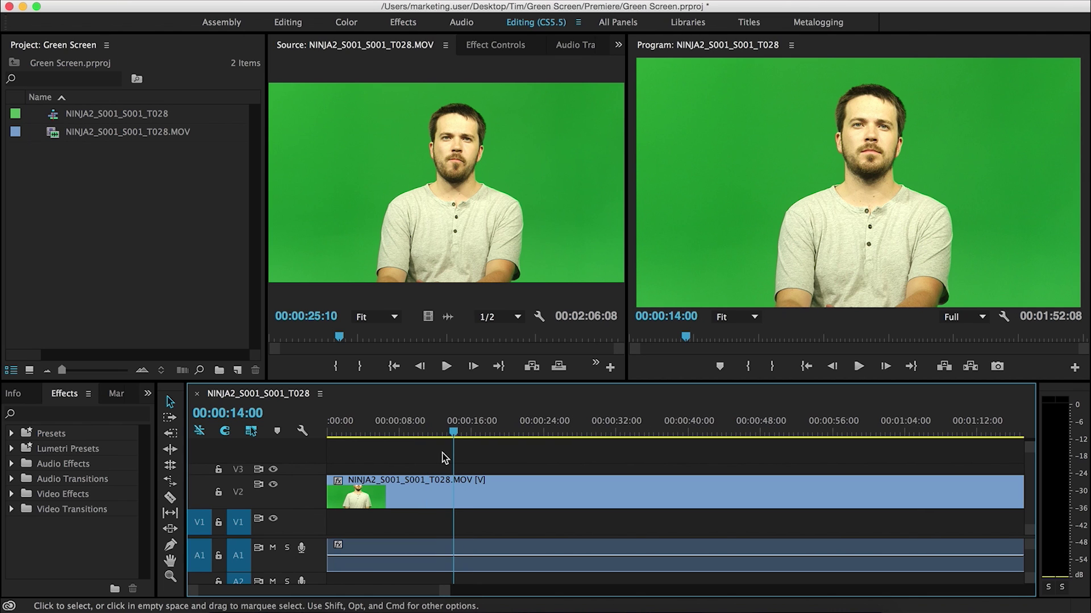
key("equal")
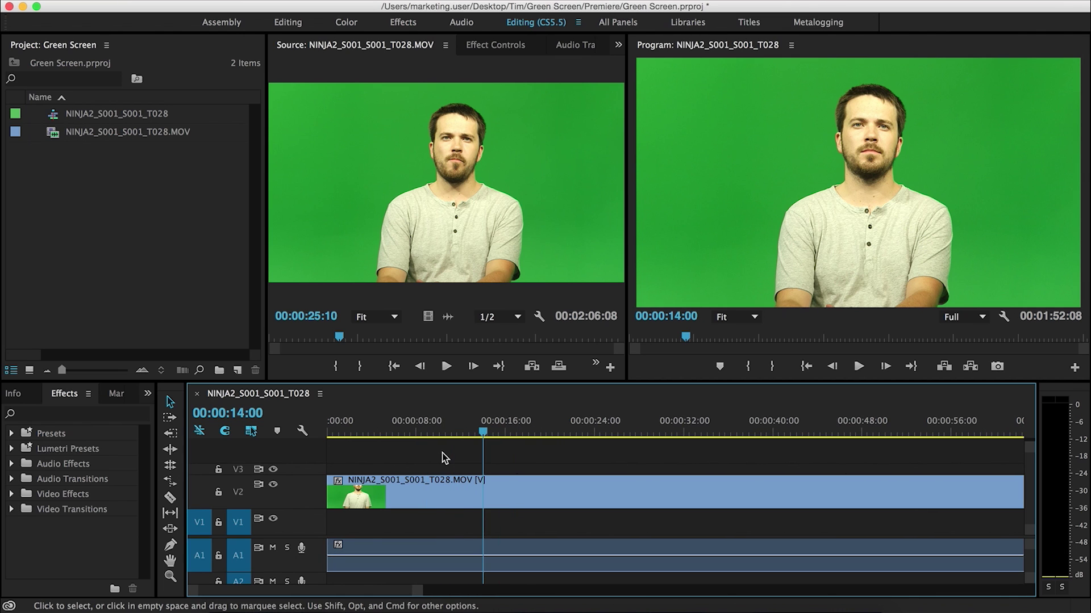
scroll(440, 435, "down", 2)
Scrub back to about 6 seconds and search the Effects panel for 'ultra'
left_click(462, 436)
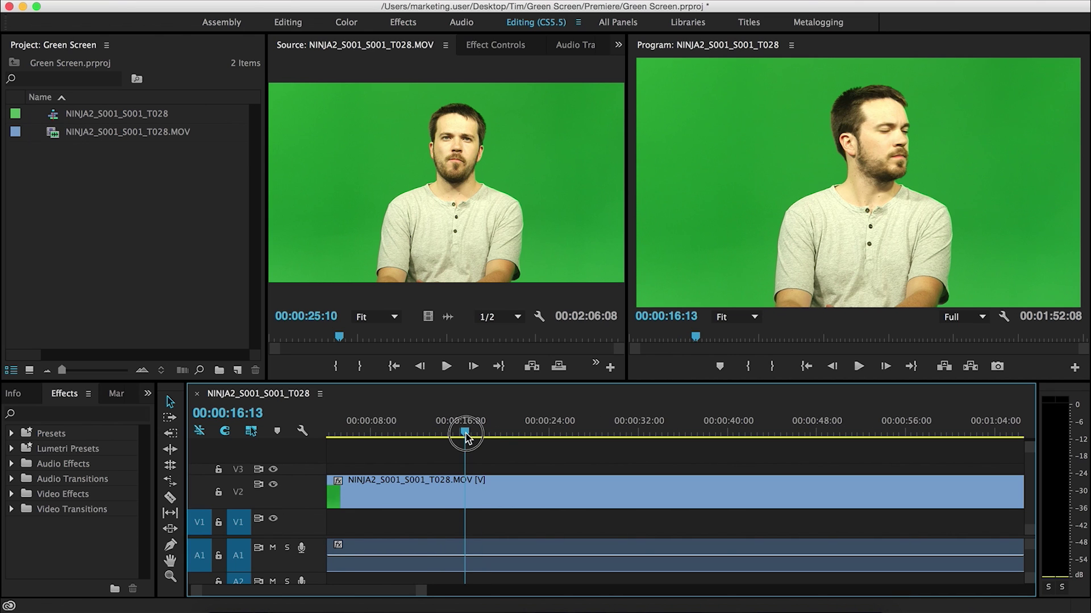
left_click_drag(462, 436, 349, 435)
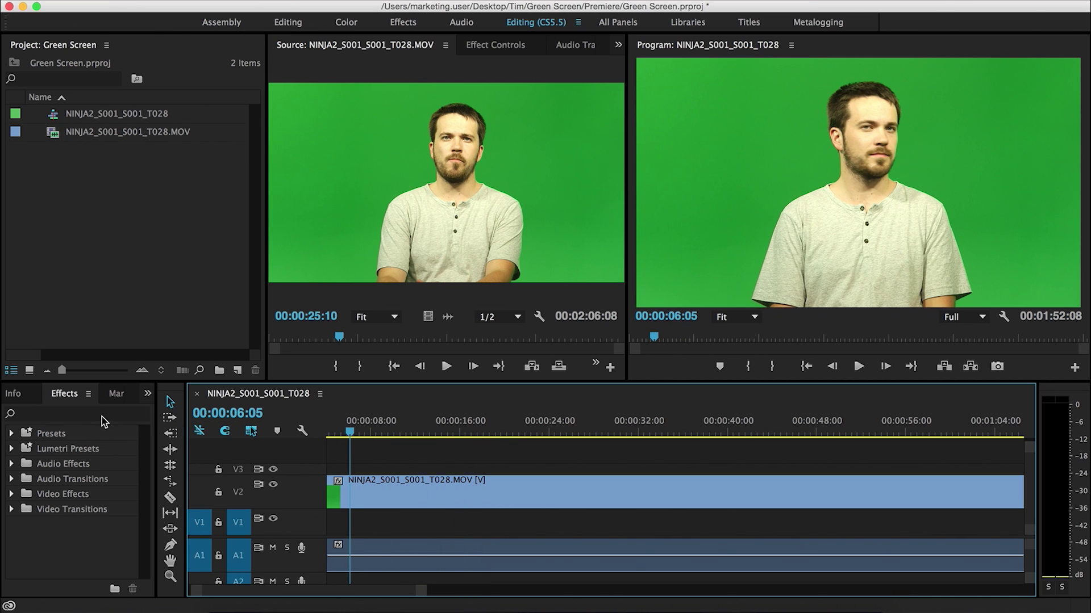
left_click(78, 415)
left_click_drag(155, 419, 226, 419)
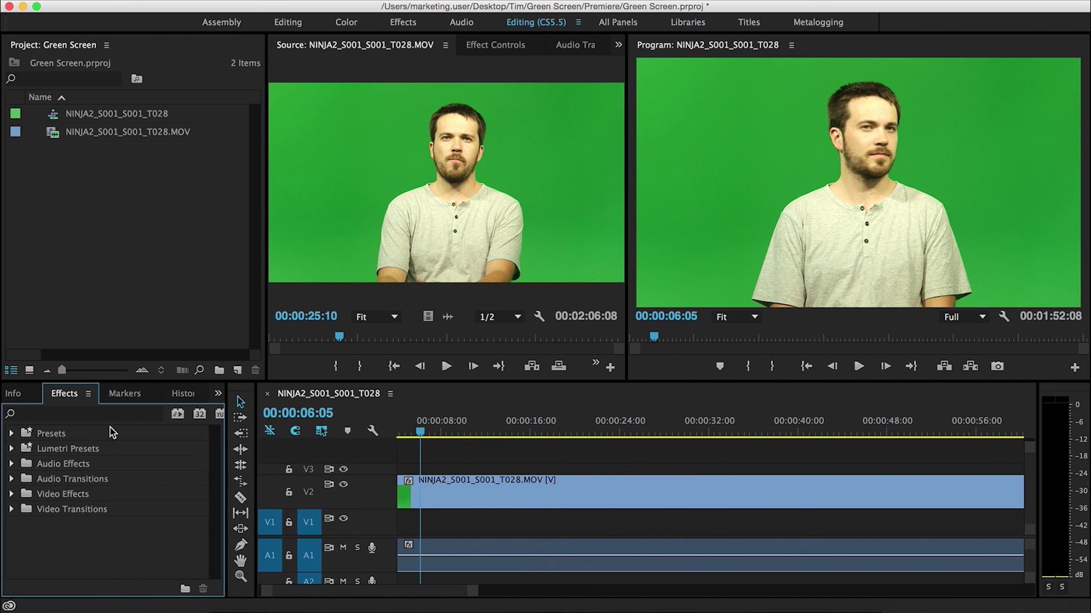
type("ultra")
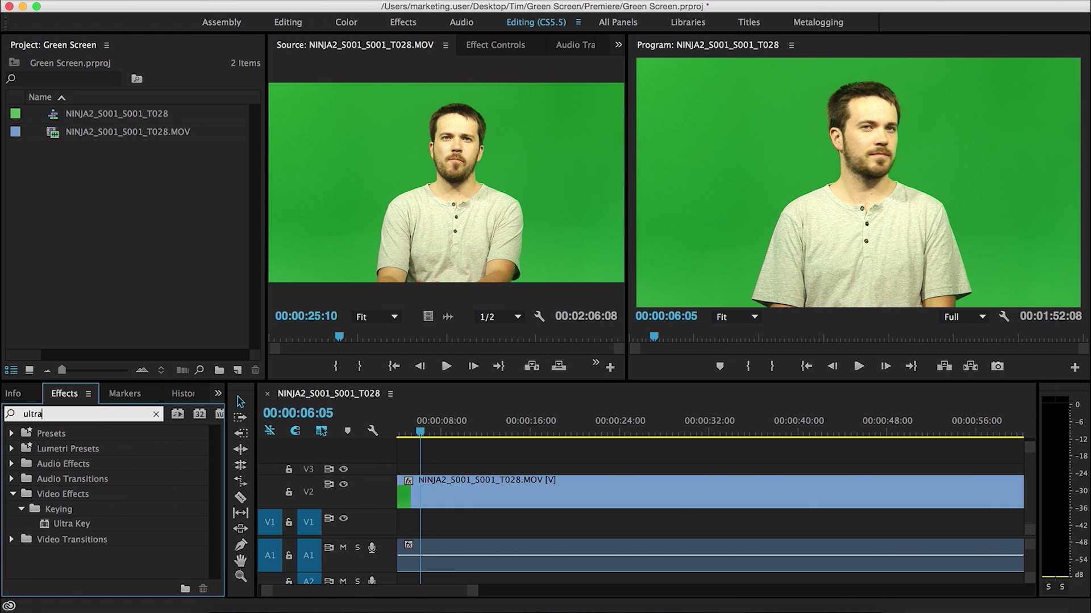
Apply Ultra Key to the V2 green-screen clip and show its Effect Controls
left_click_drag(72, 521, 431, 125)
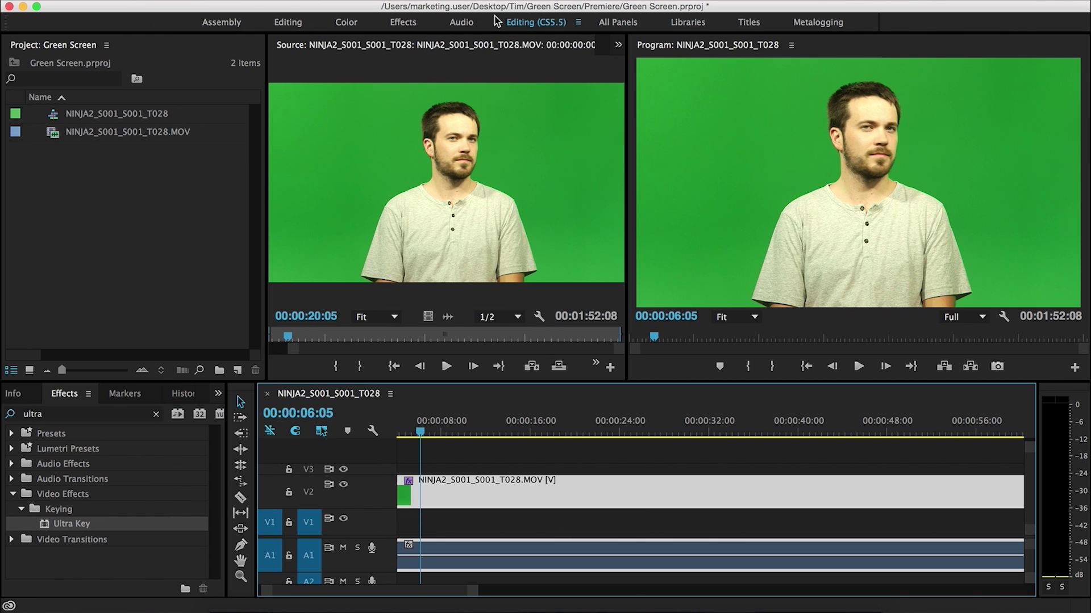
left_click(618, 44)
left_click(644, 82)
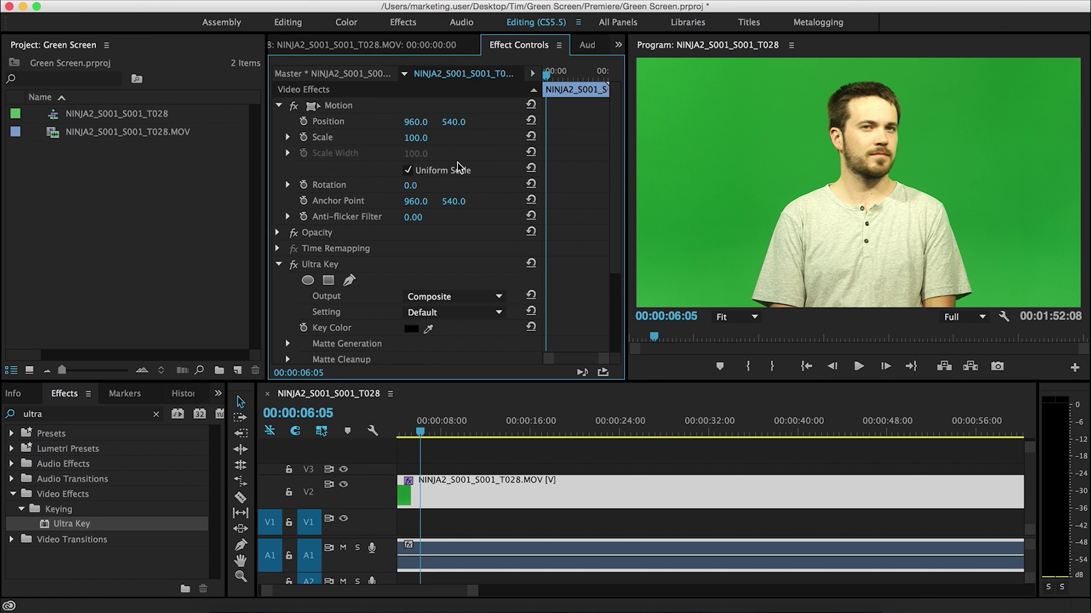
Keep Ultra Key's Output on Composite and eyedrop the green screen as Key Color
scroll(594, 295, "down", 4)
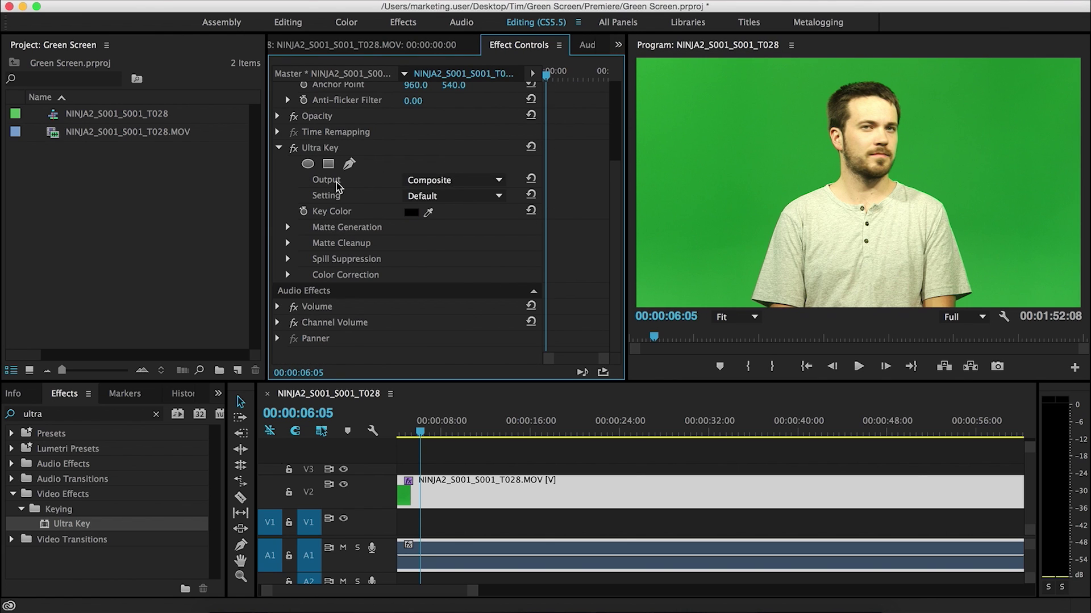
left_click(442, 182)
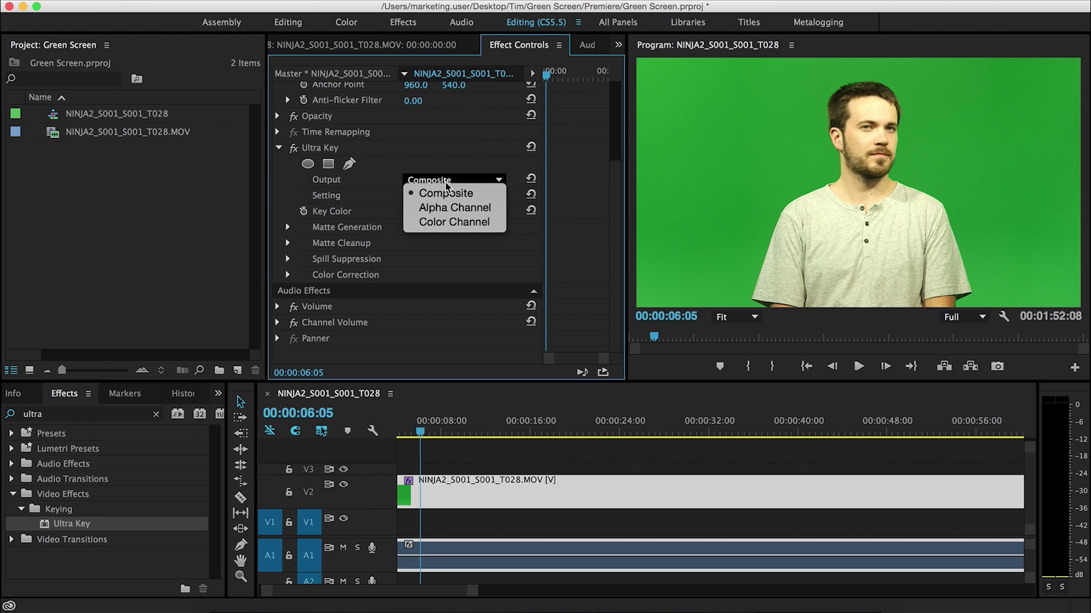
left_click(432, 195)
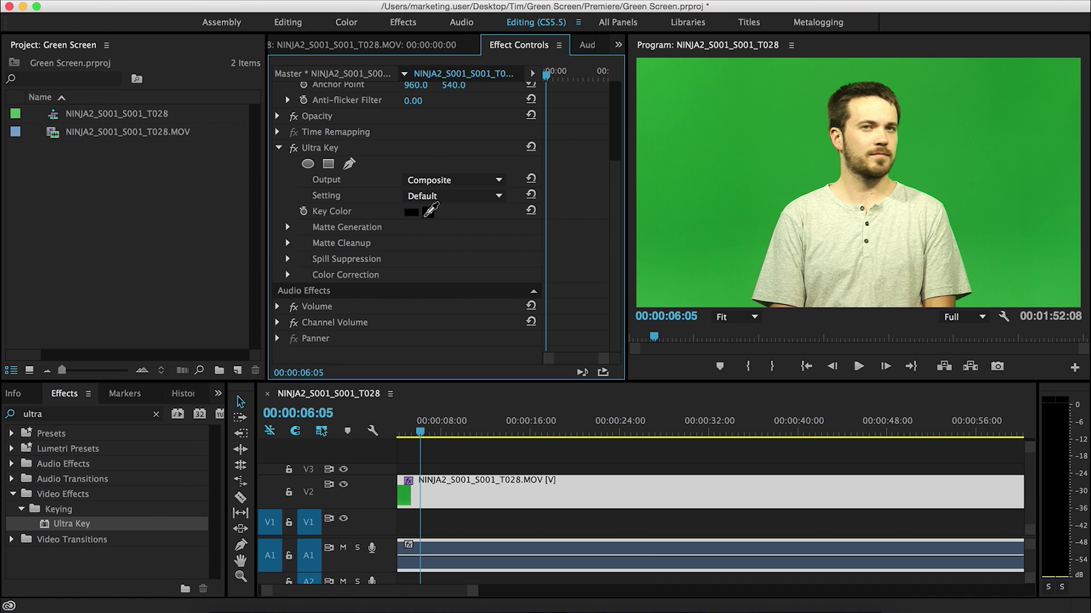
left_click_drag(426, 215, 640, 237)
left_click_drag(704, 146, 700, 156)
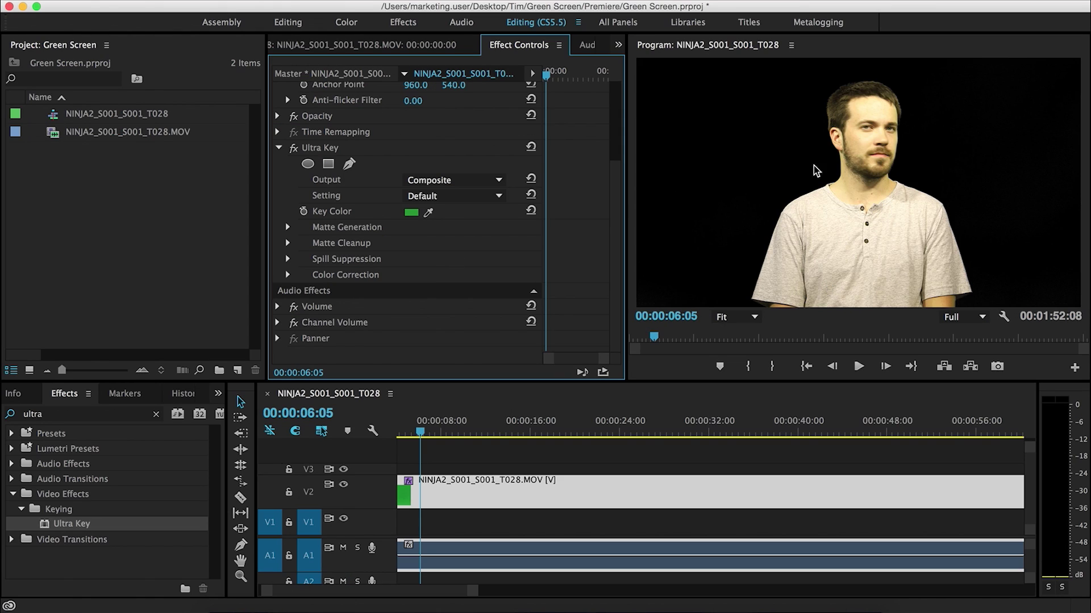
Create a white color matte at the default size named 'White'
left_click(150, 1)
mouse_move(214, 10)
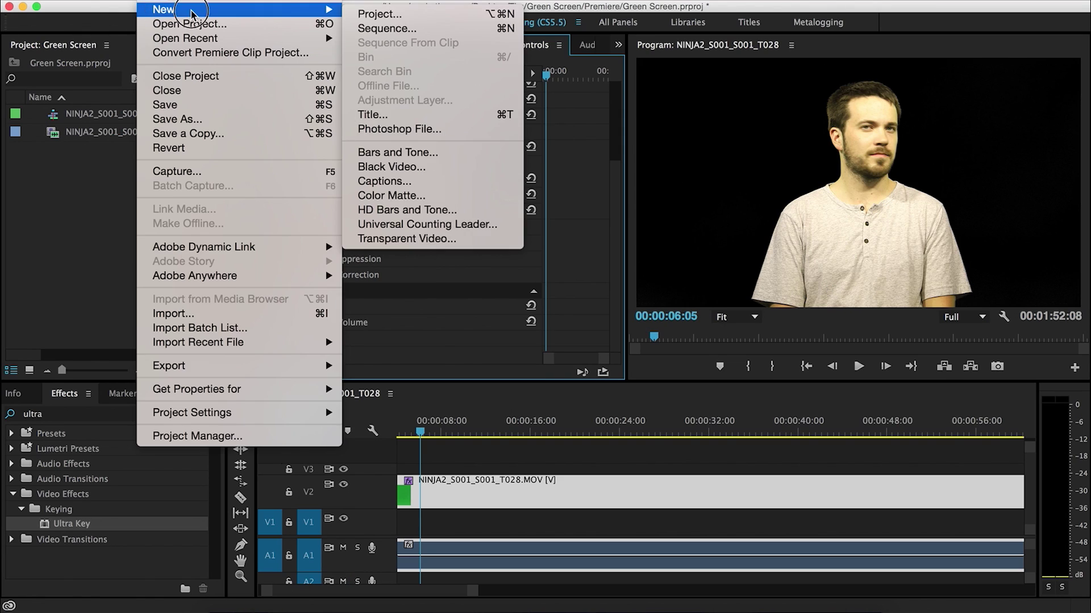
left_click(390, 195)
left_click(623, 367)
left_click(477, 267)
left_click(373, 129)
left_click(704, 126)
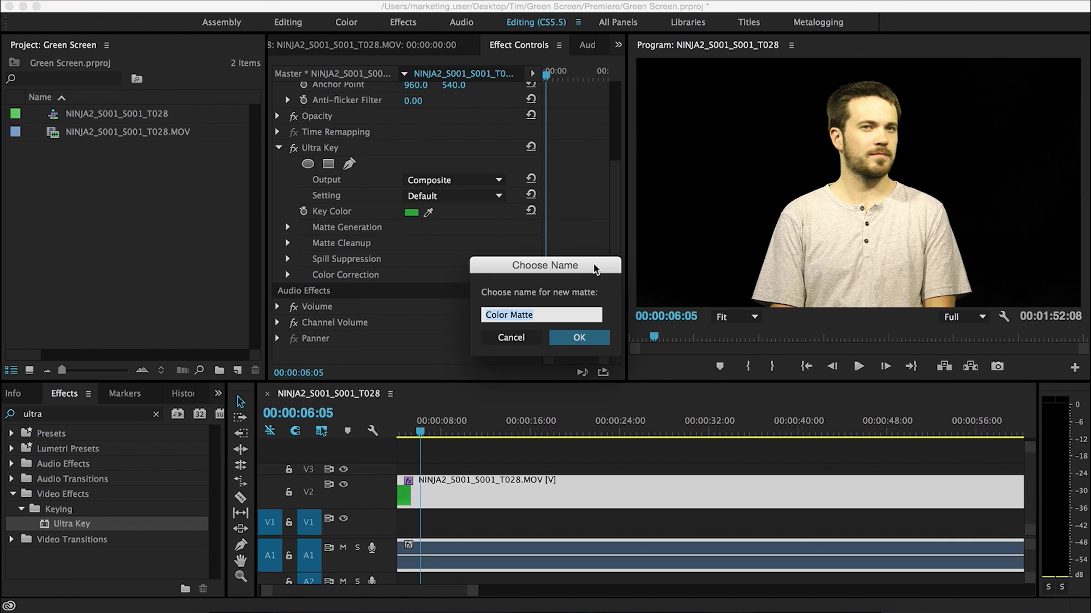
type("White")
key("Return")
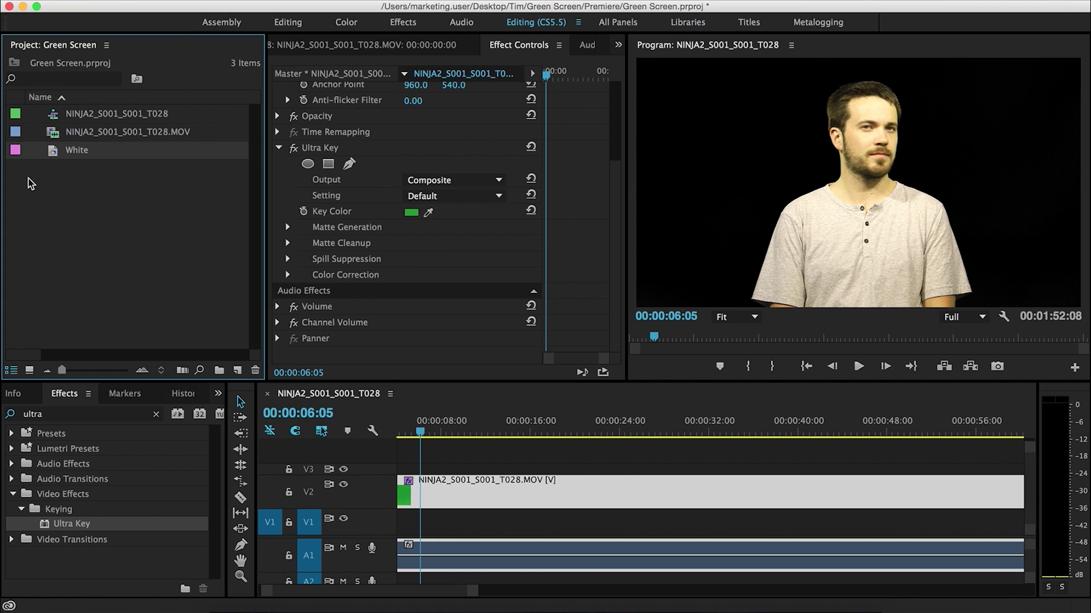
Place the White matte at the start of track V1 beneath the keyed clip
left_click_drag(55, 156, 229, 319)
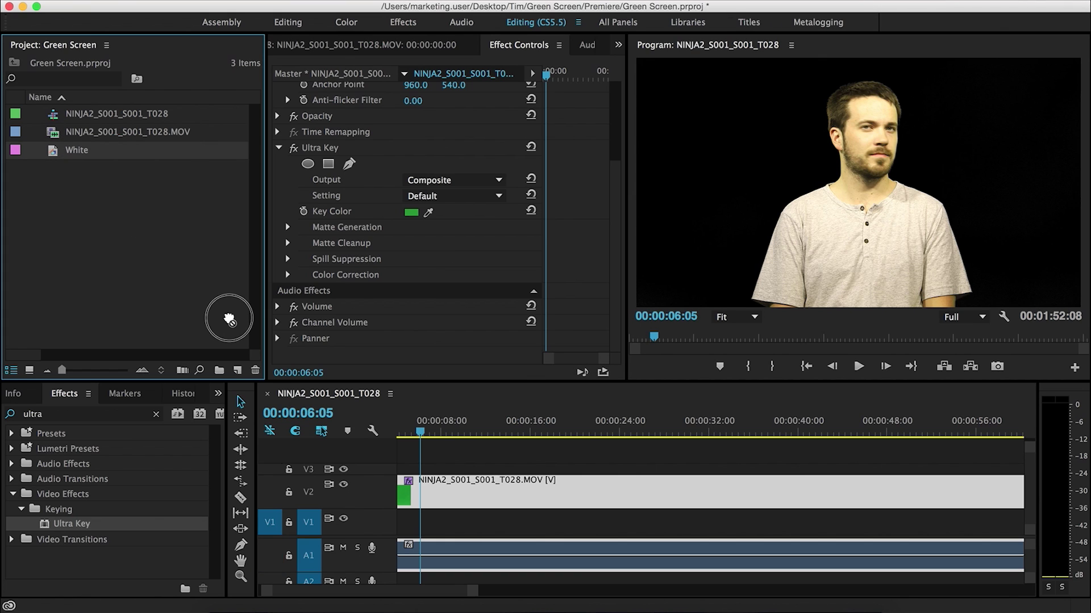
left_click_drag(229, 319, 417, 525)
key("minus")
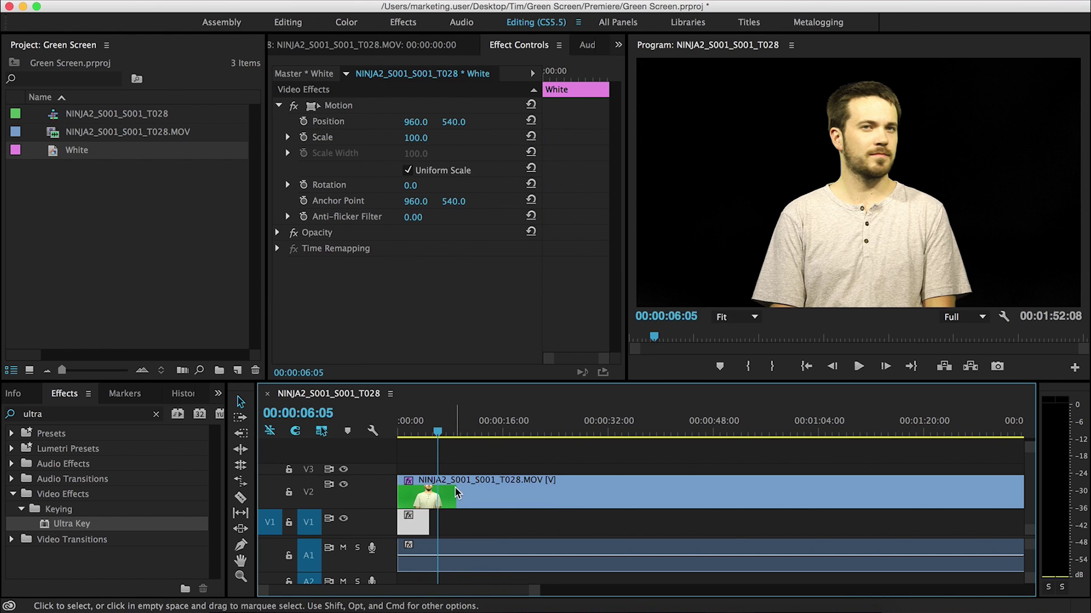
Stretch the White matte on V1 out to the end of the V2 clip
left_click_drag(426, 524, 997, 522)
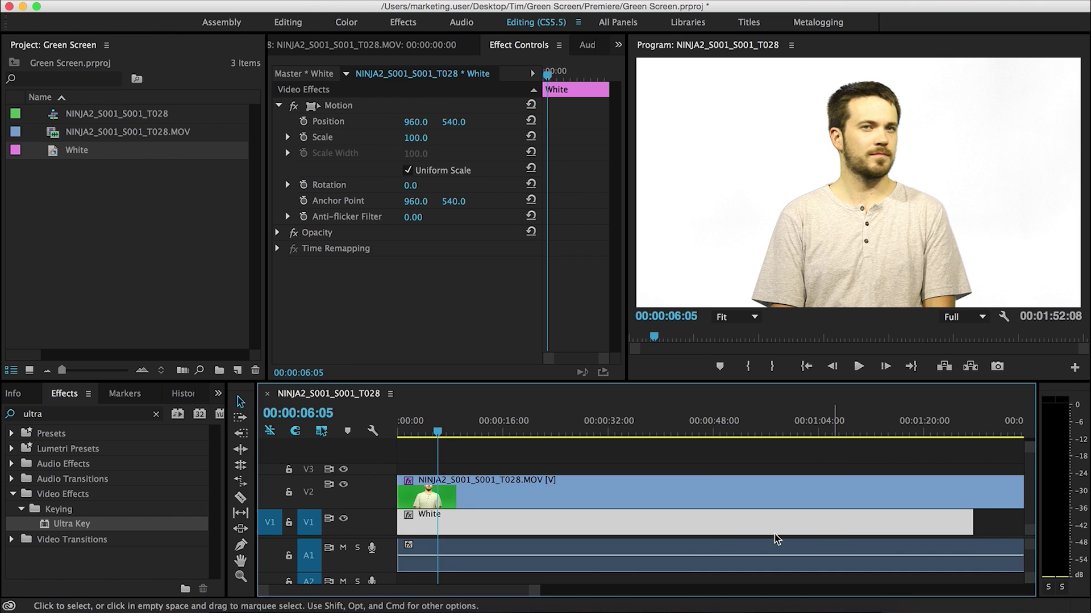
key("minus")
left_click_drag(689, 523, 777, 521)
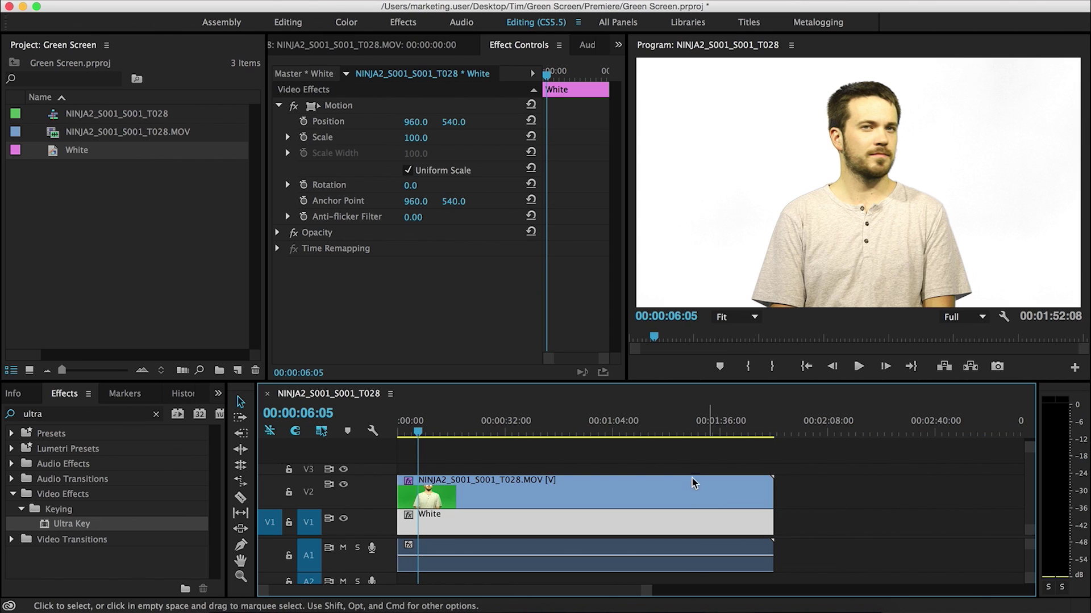
key("backslash")
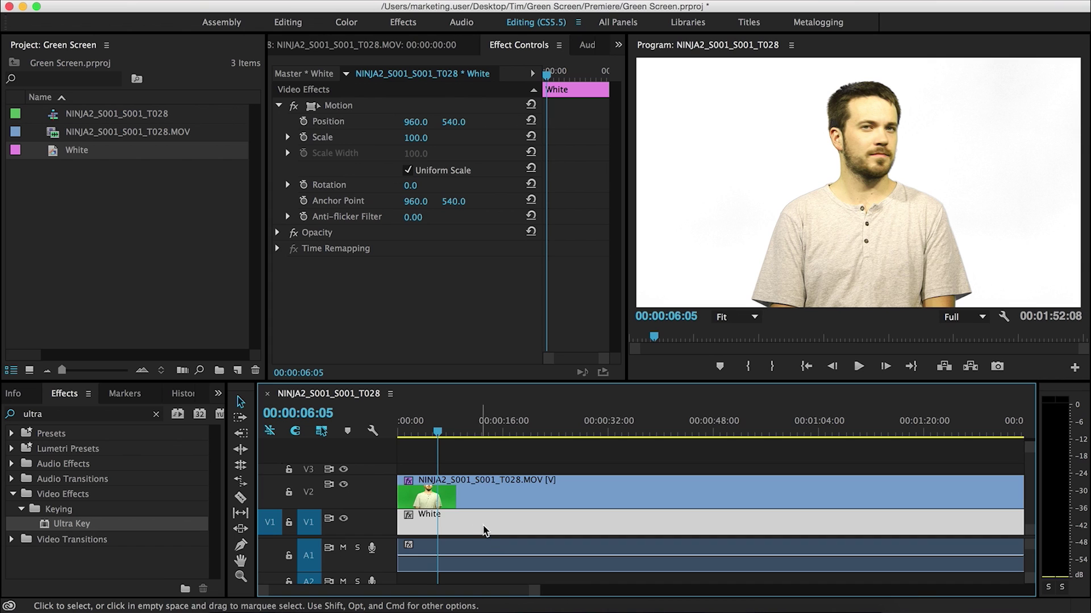
Return to the clip's start and play back the keyed subject over white
key("equal")
left_click_drag(454, 439, 403, 436)
key("space")
key("equal")
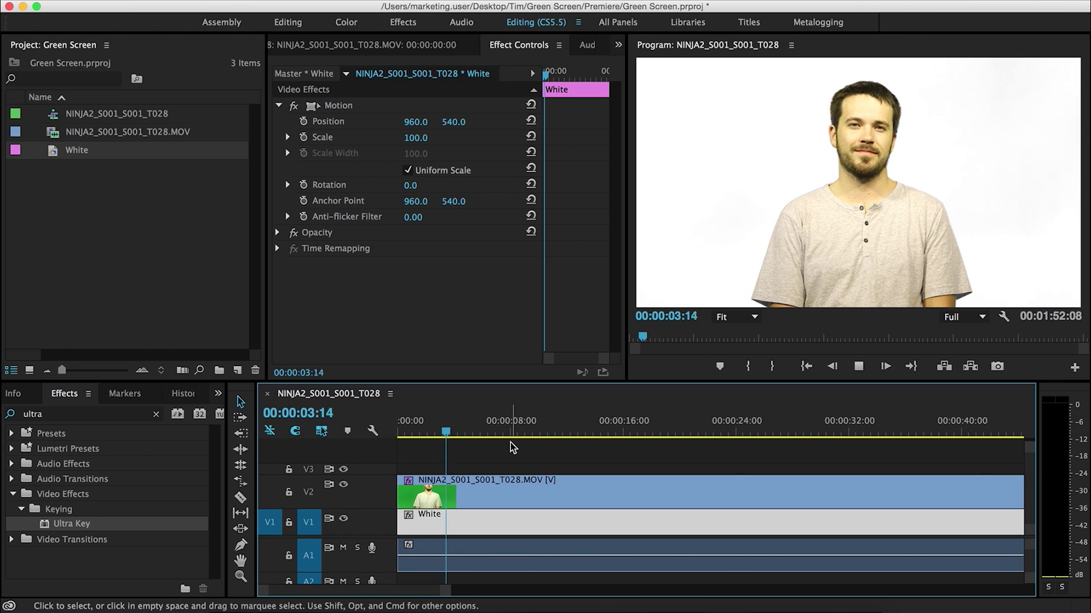
key("equal")
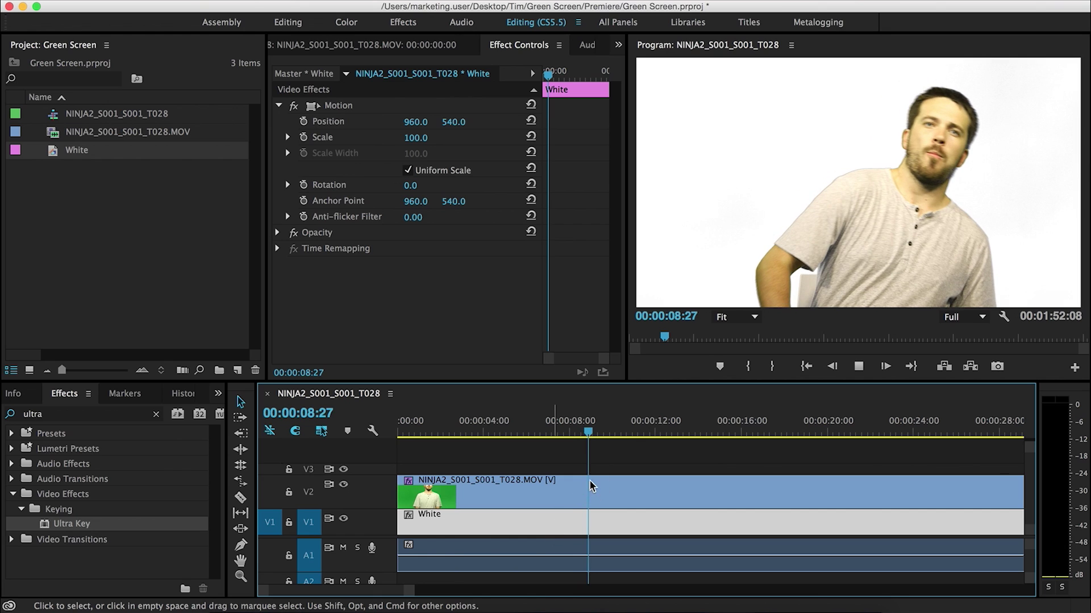
Expand Ultra Key's Matte Generation and raise Pedestal to 100
left_click_drag(603, 400, 548, 489)
scroll(575, 273, "down", 5)
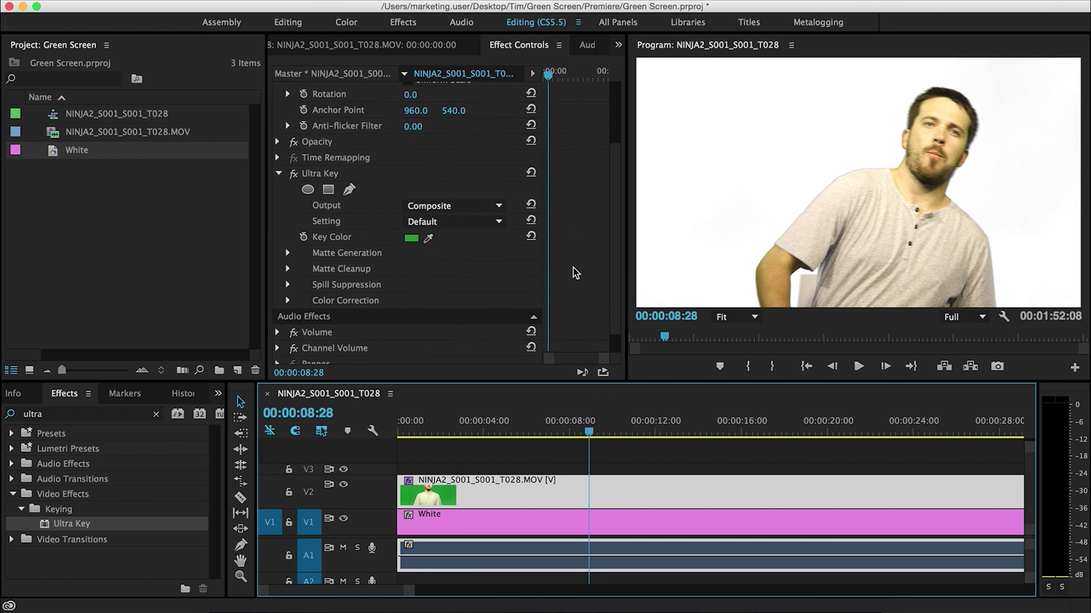
left_click(287, 237)
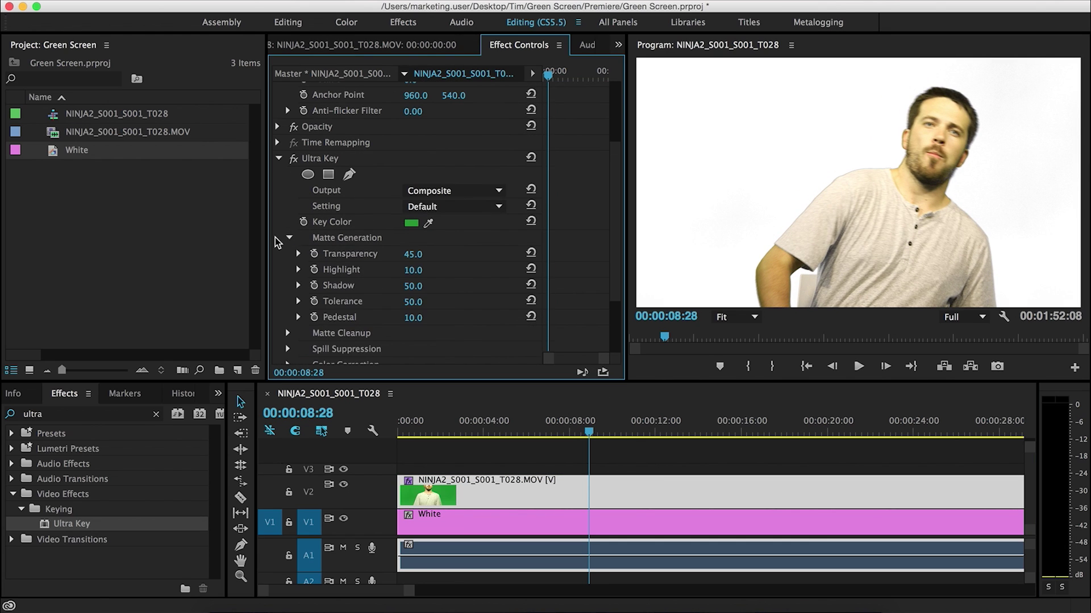
scroll(284, 242, "down", 3)
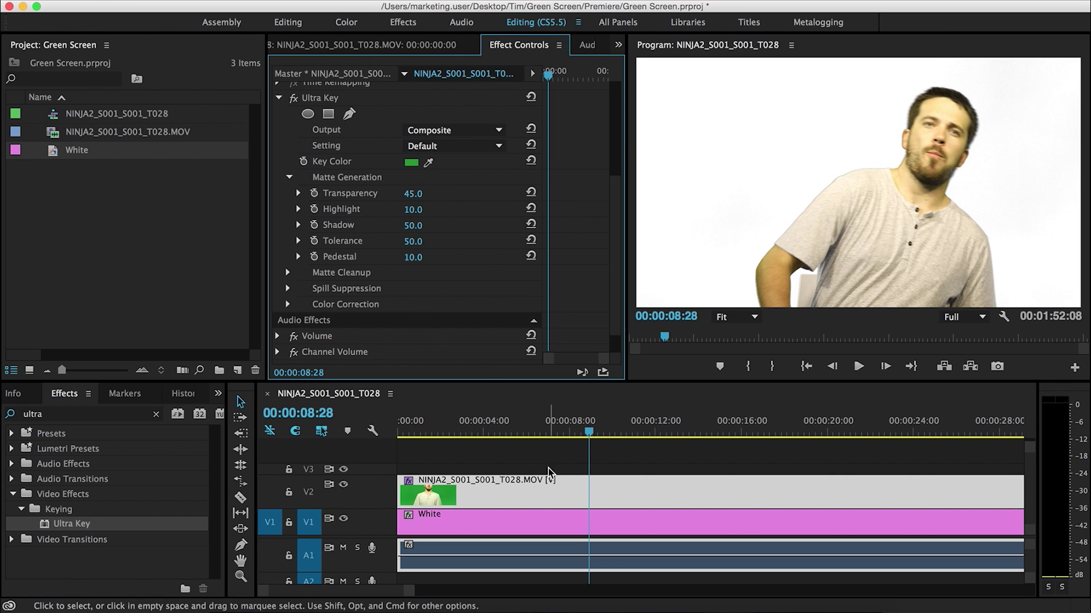
left_click_drag(413, 258, 454, 257)
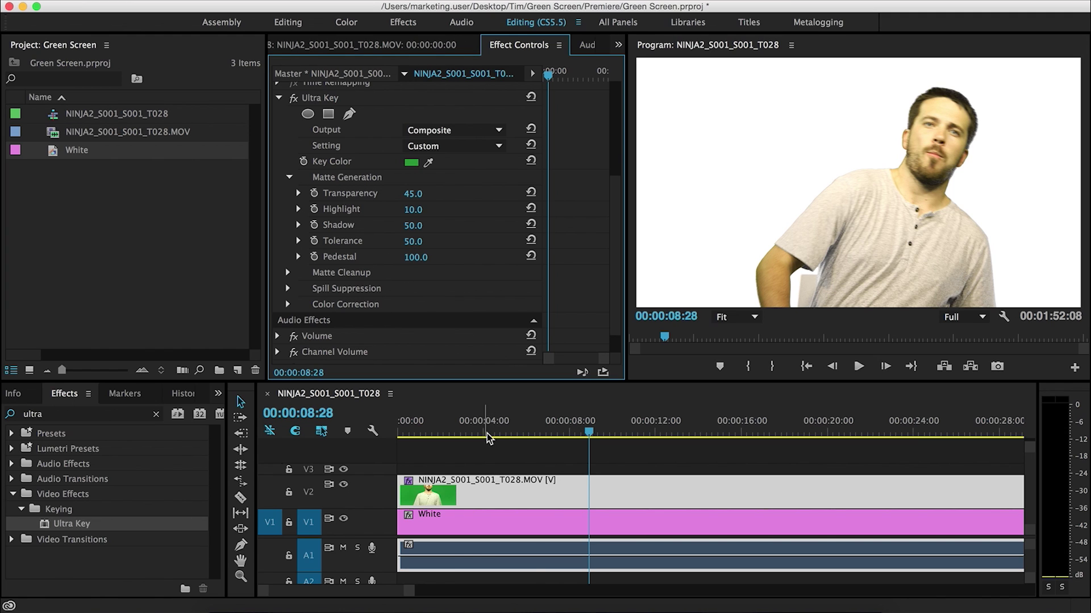
Preview a different frame and adjust the Shadow value of the matte
left_click_drag(525, 433, 521, 435)
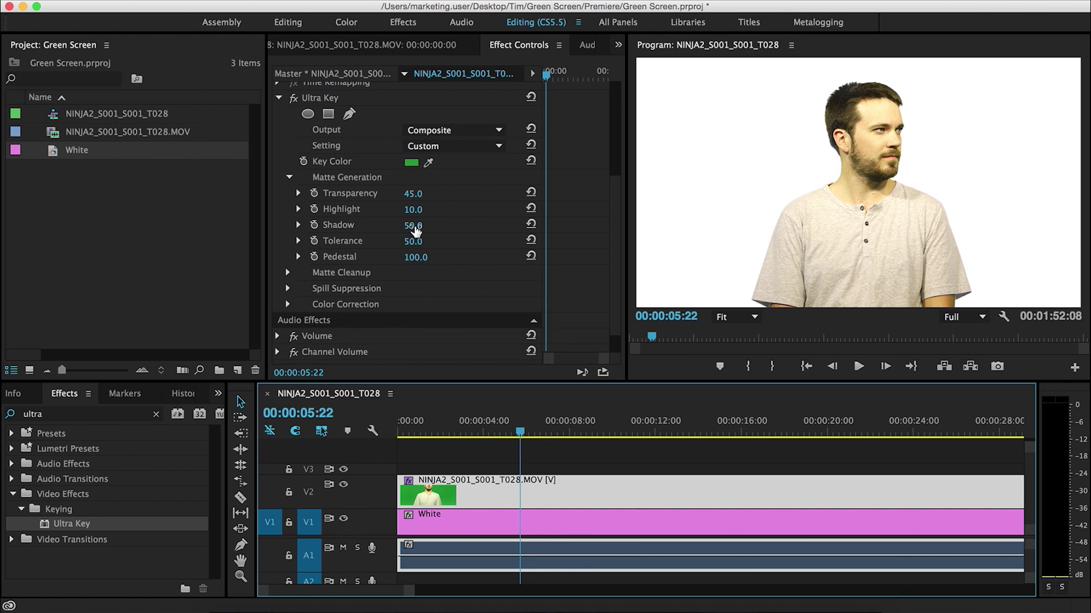
left_click_drag(414, 226, 371, 239)
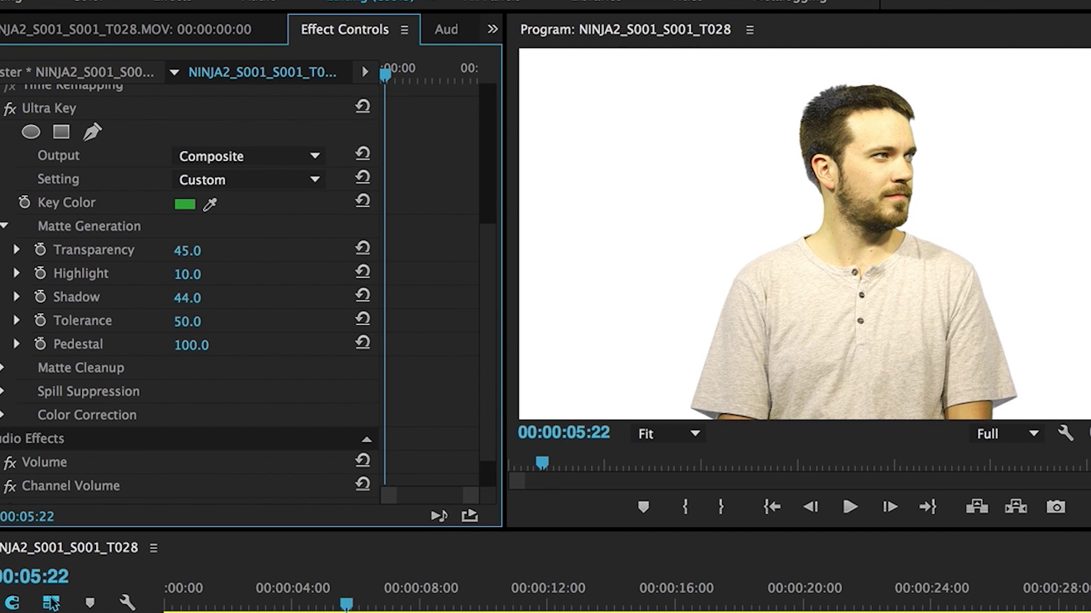
left_click_drag(187, 298, 202, 250)
Play and stop the keyed clip, then expand the Spill Suppression settings
key("space")
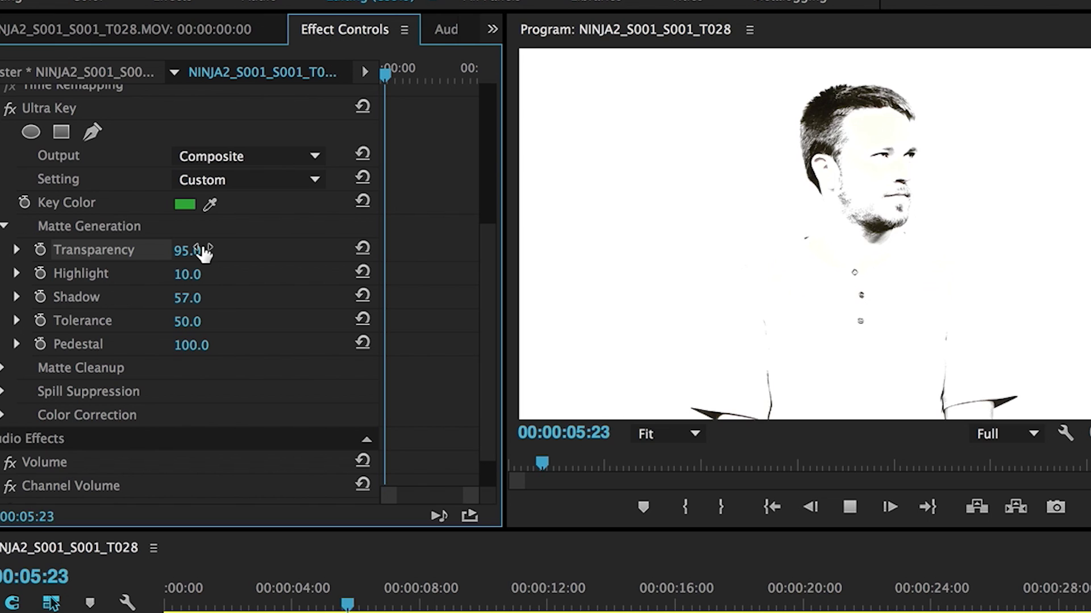
key("space")
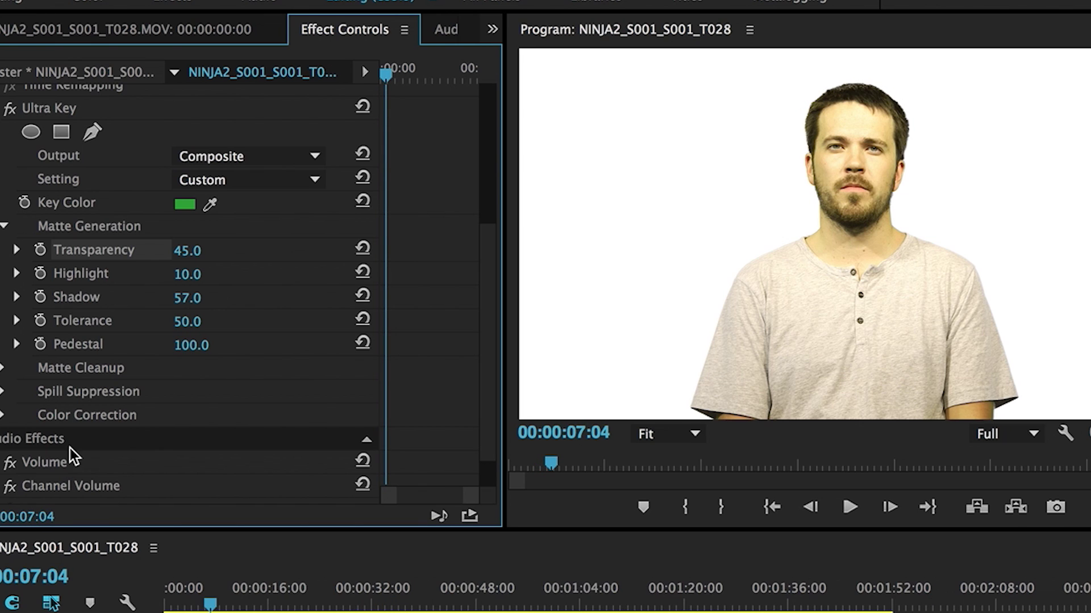
left_click(3, 391)
scroll(3, 391, "down", 3)
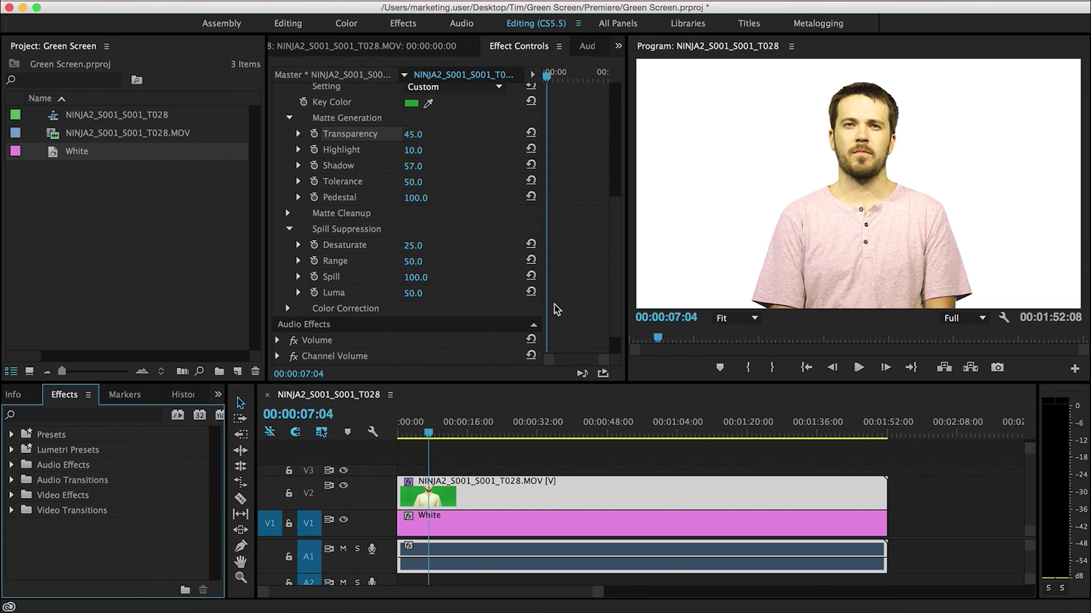
Move the playhead to 00:00:41:12, where the background shows uneven grey
scroll(498, 502, "up", 2)
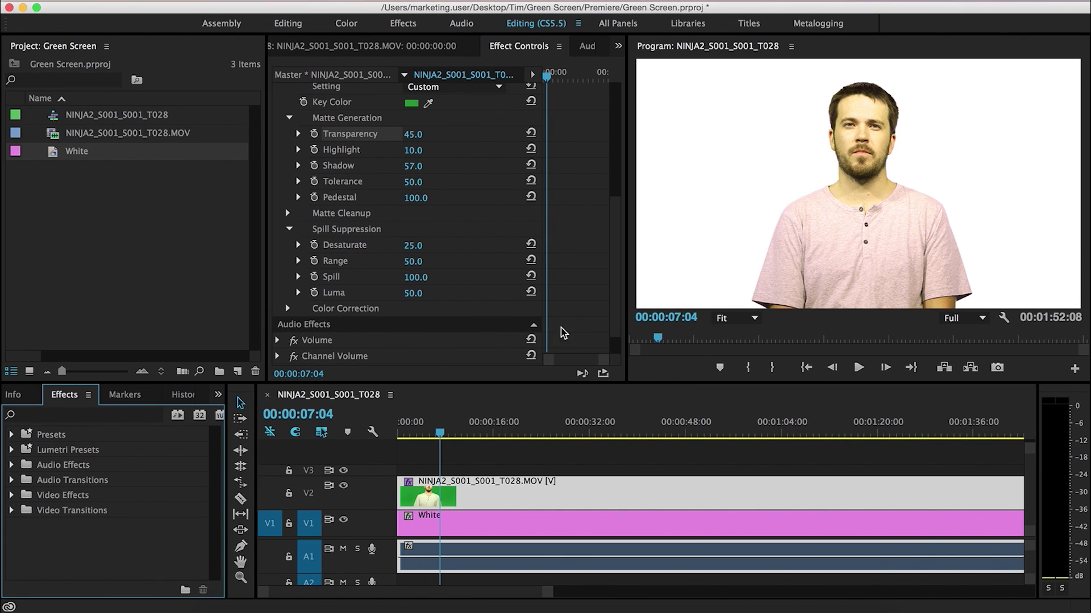
scroll(543, 457, "down", 2)
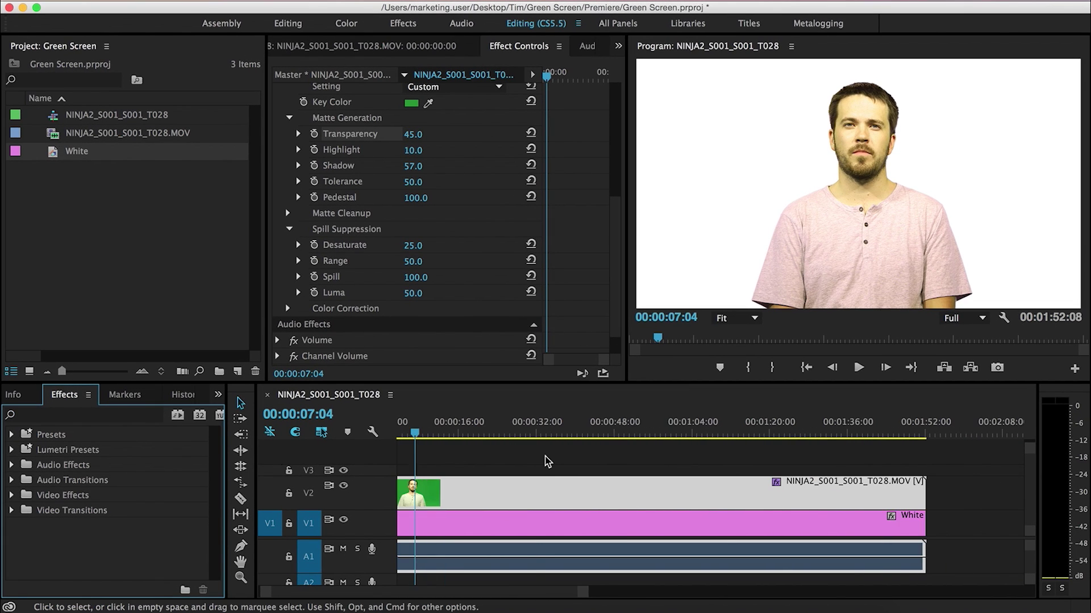
scroll(546, 458, "down", 2)
left_click(537, 428)
left_click_drag(537, 427, 561, 435)
Scroll Effect Controls back up and select the Ultra Key effect
scroll(502, 429, "up", 2)
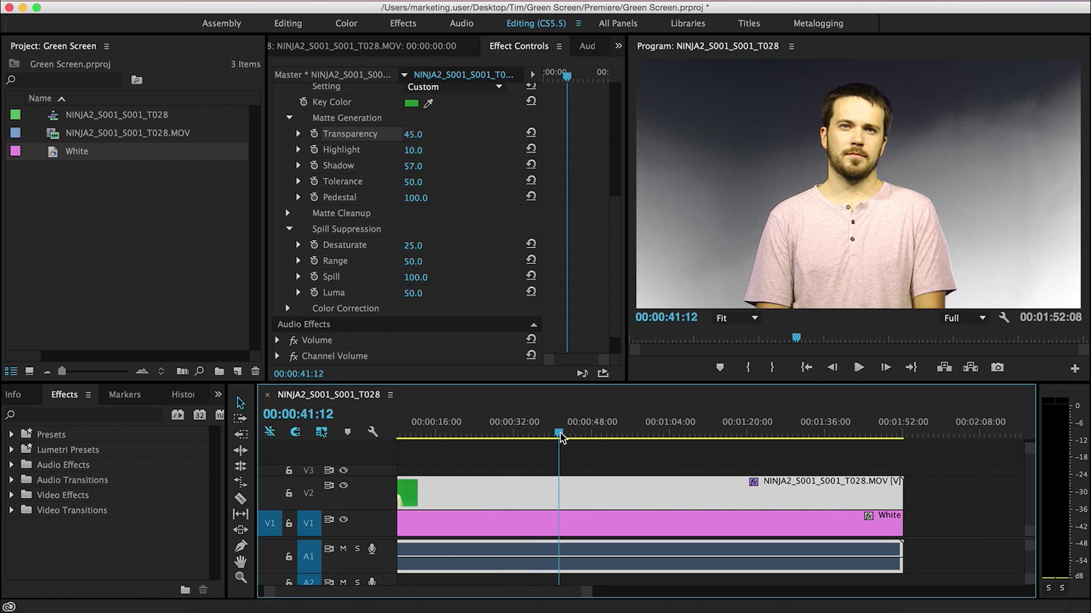
scroll(582, 250, "up", 3)
scroll(582, 250, "up", 2)
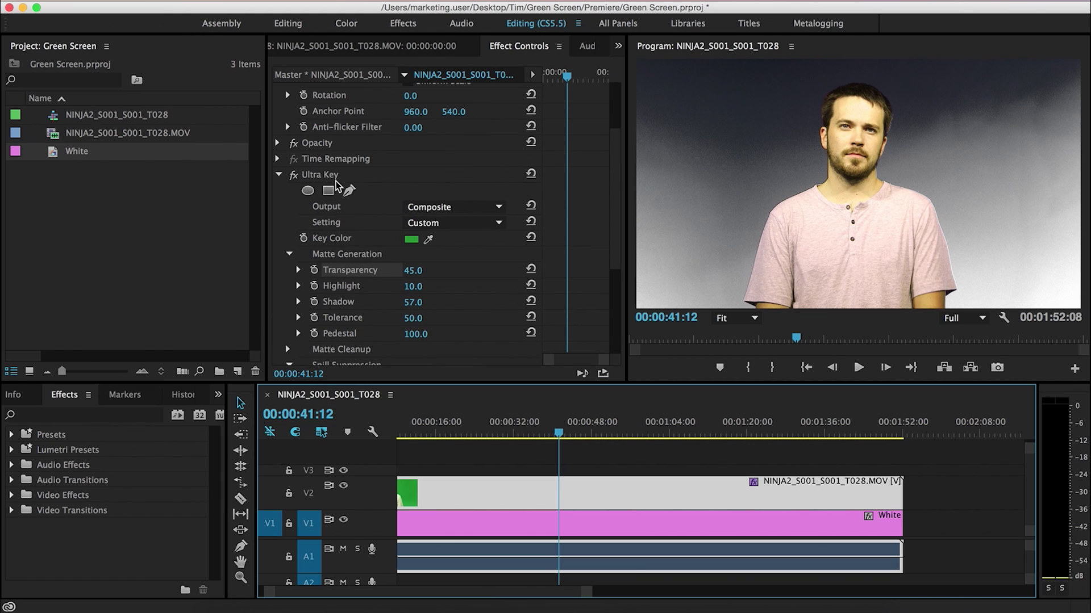
left_click(313, 174)
Delete Ultra Key and reapply a fresh Ultra Key from an 'ultra' search
key("Delete")
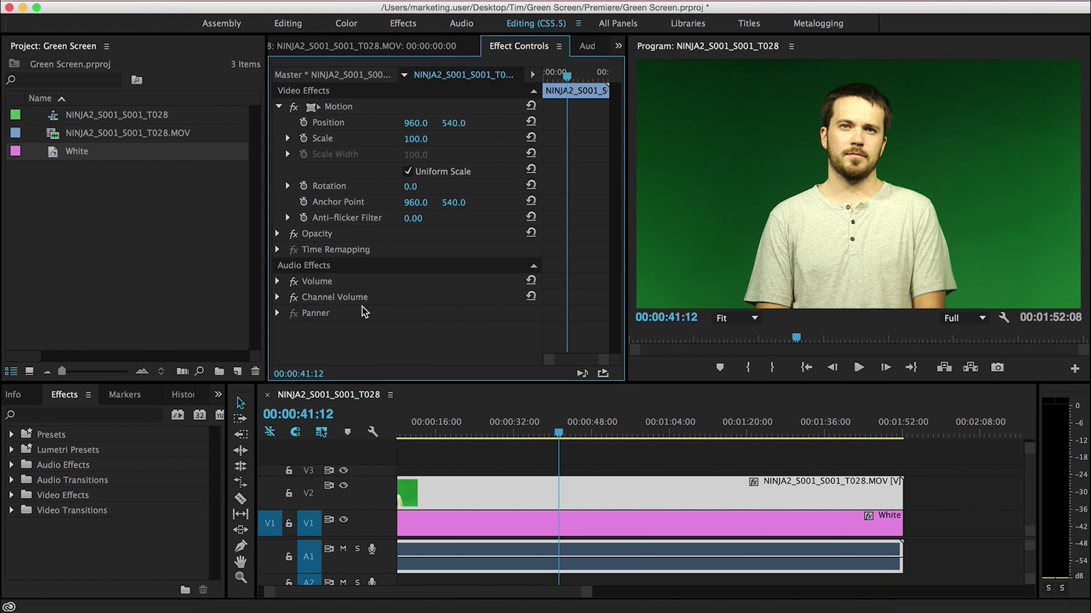
left_click(64, 415)
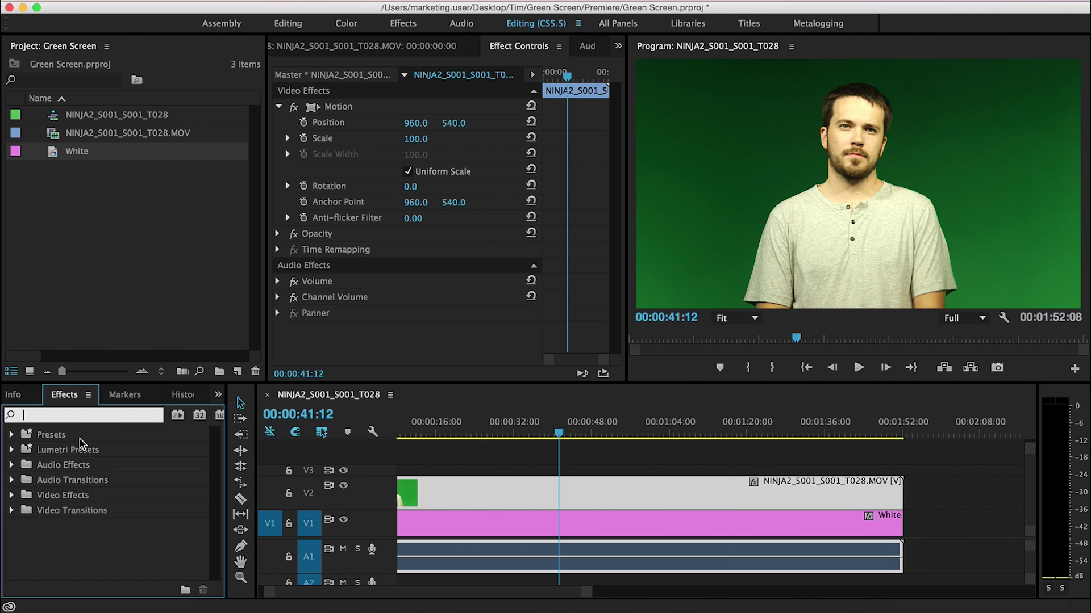
type("ultra")
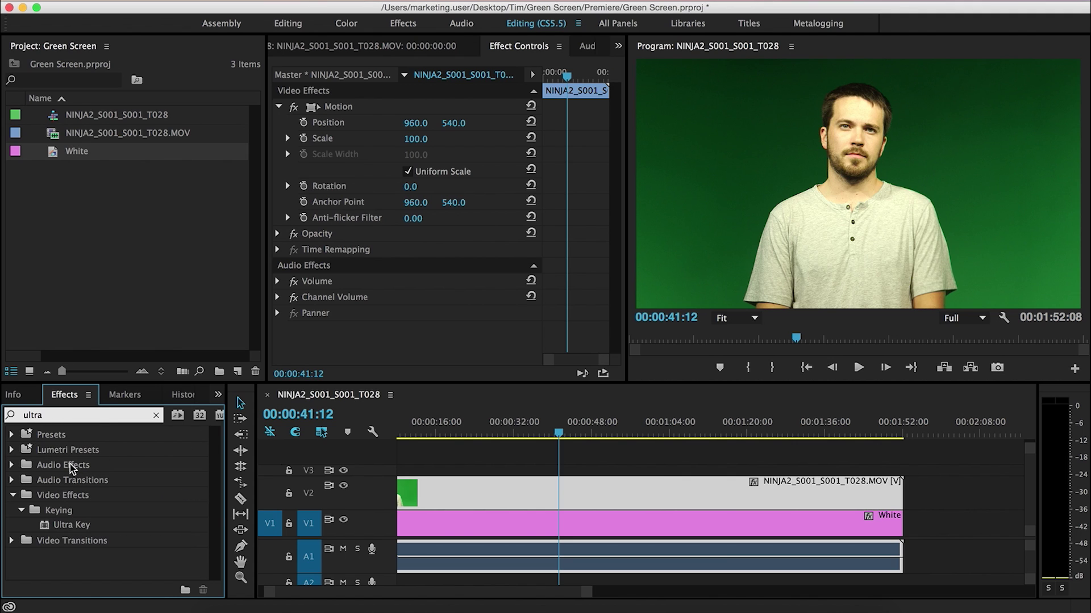
left_click_drag(71, 524, 489, 522)
Eyedrop the green backdrop as the new Key Color
scroll(561, 317, "down", 3)
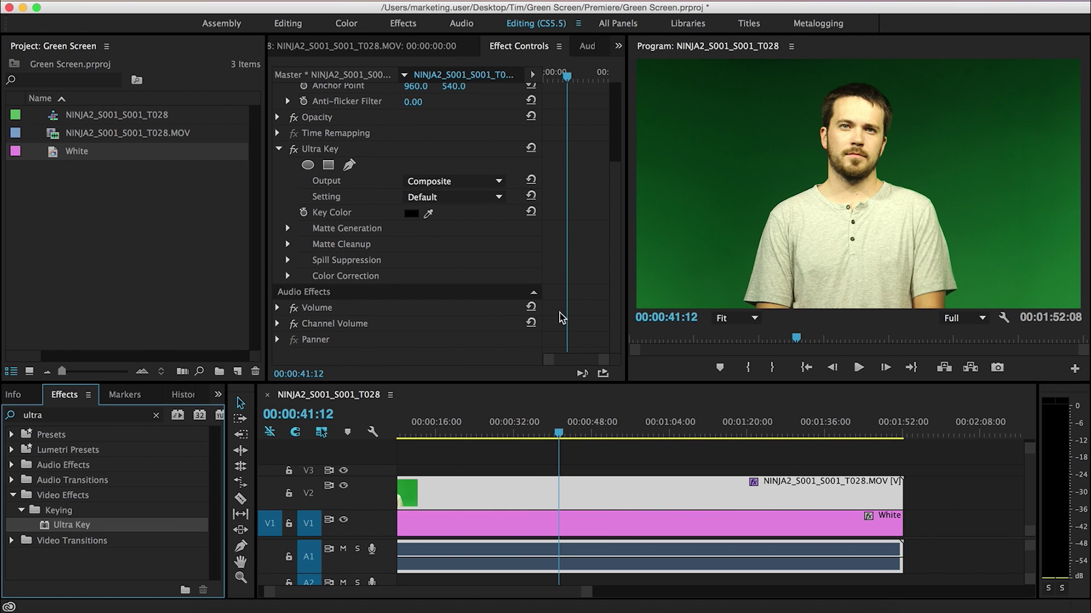
left_click(428, 214)
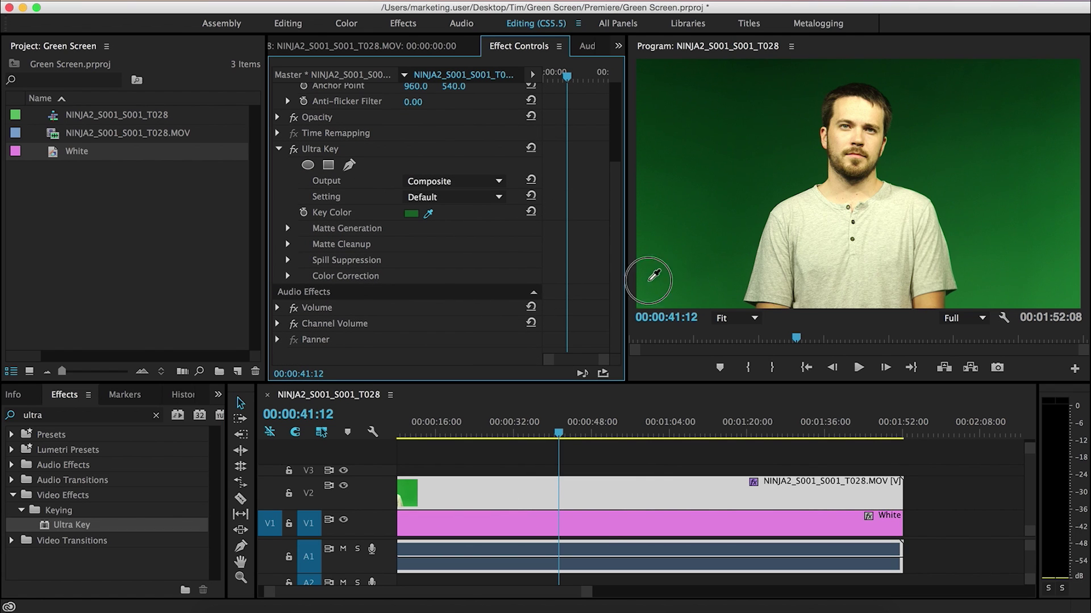
left_click(650, 279)
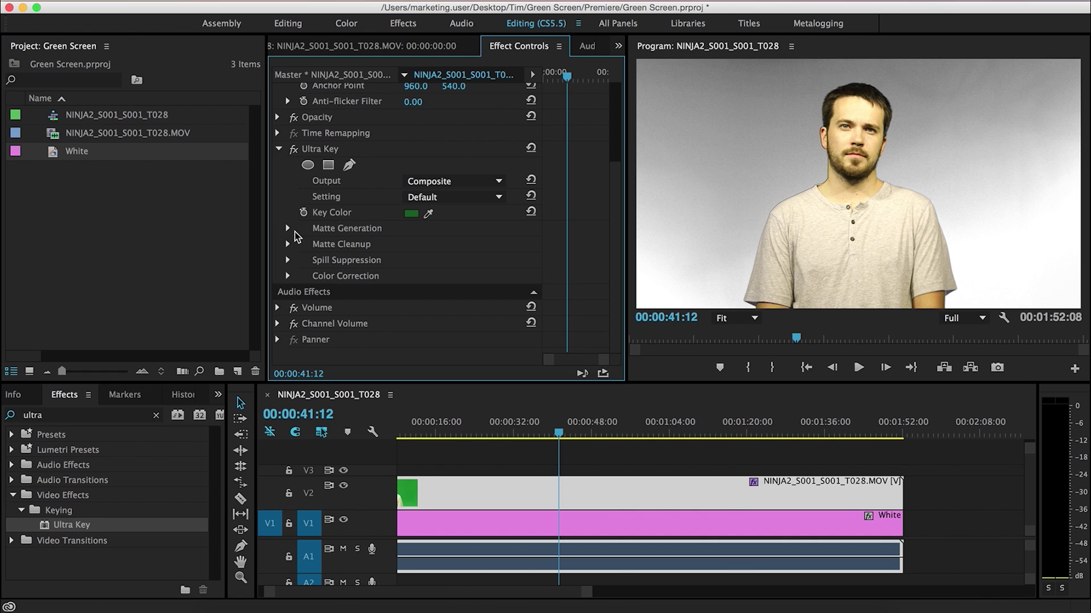
Expand Matte Generation, raise Pedestal to 100 and lower Shadow
left_click(288, 229)
scroll(282, 214, "down", 2)
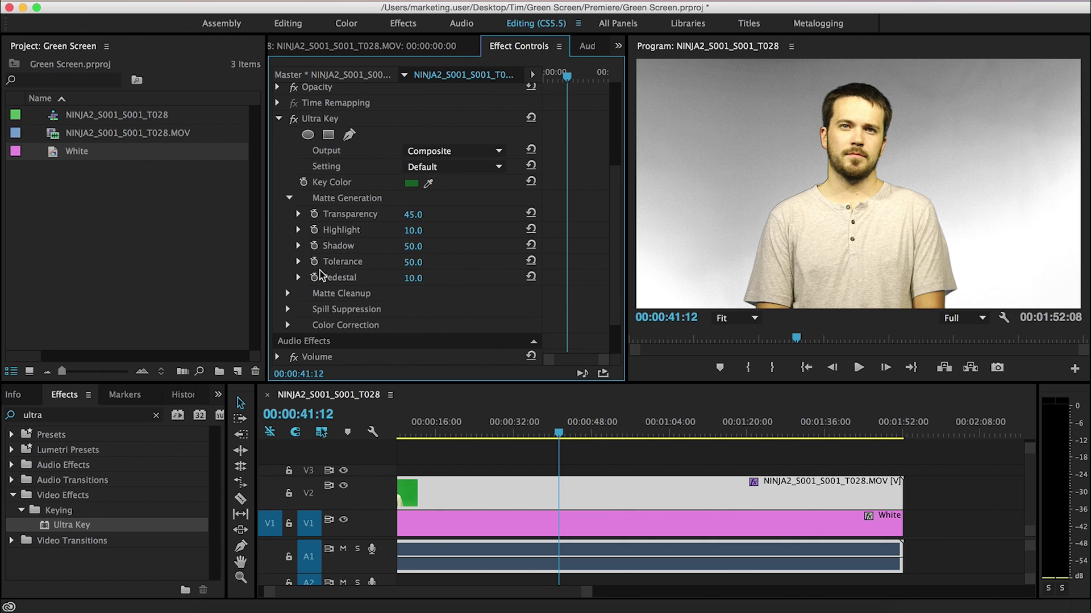
left_click_drag(413, 277, 424, 280)
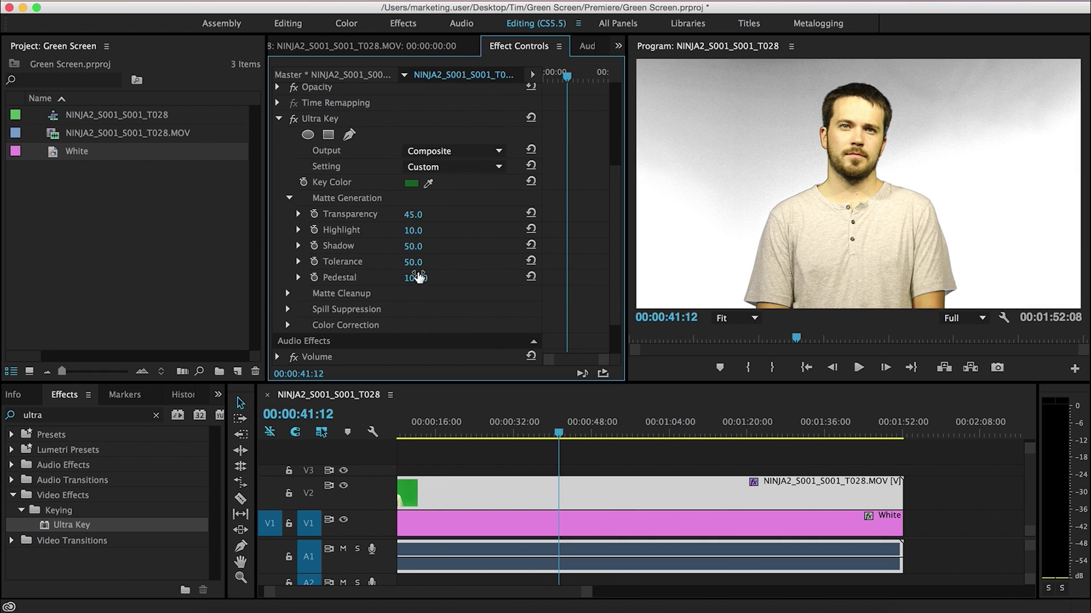
left_click_drag(413, 246, 399, 246)
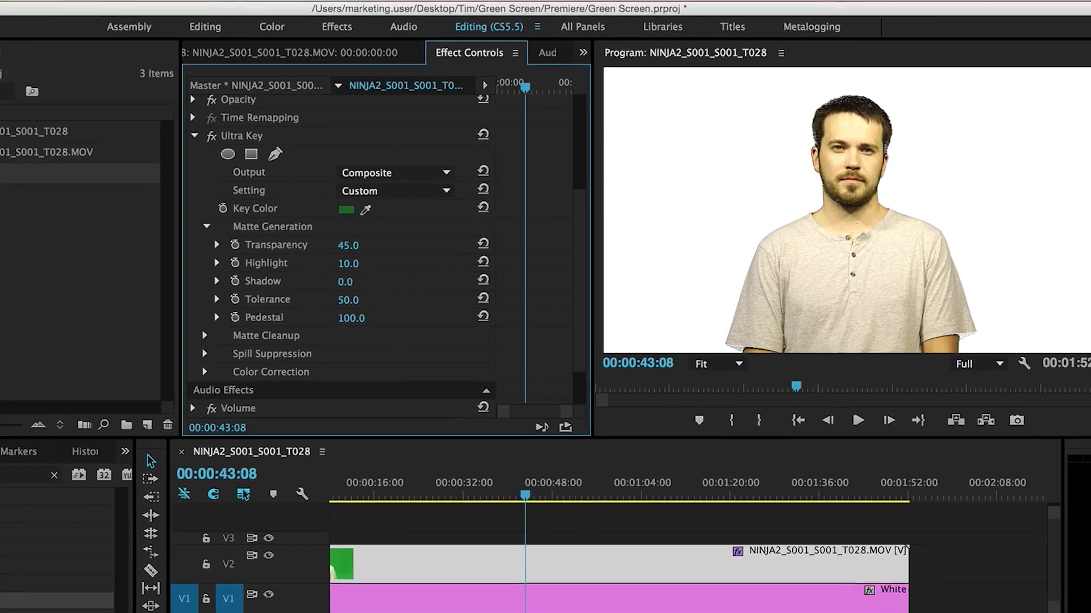
left_click_drag(413, 249, 420, 248)
Bring Transparency to 19 and Shadow to 0, then play back to check the white
mouse_move(187, 322)
left_mouse_down()
mouse_move(174, 323)
mouse_move(202, 319)
left_mouse_up()
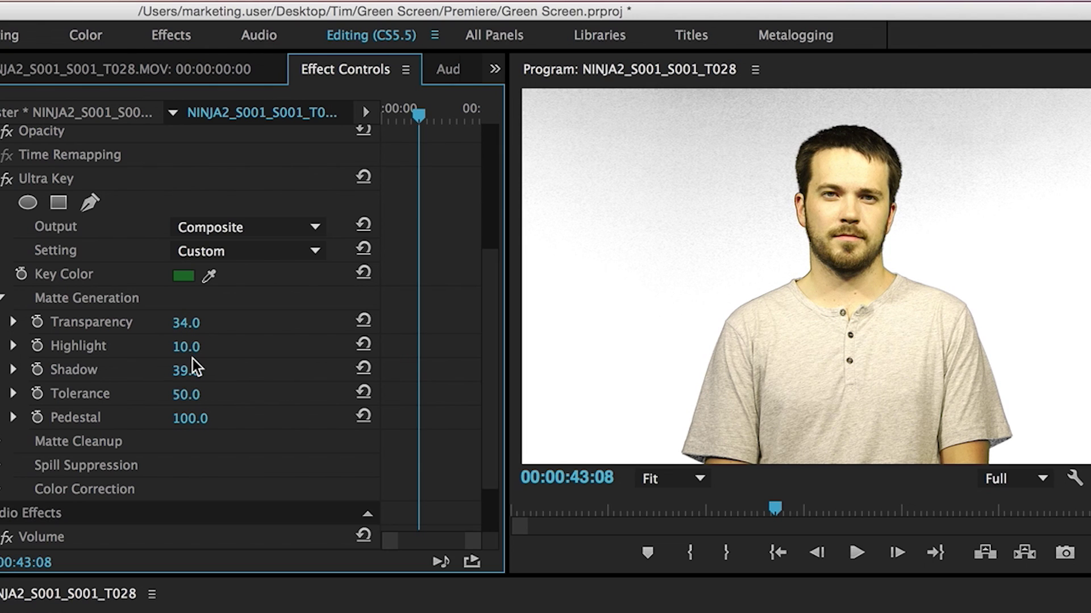
left_click_drag(190, 372, 177, 372)
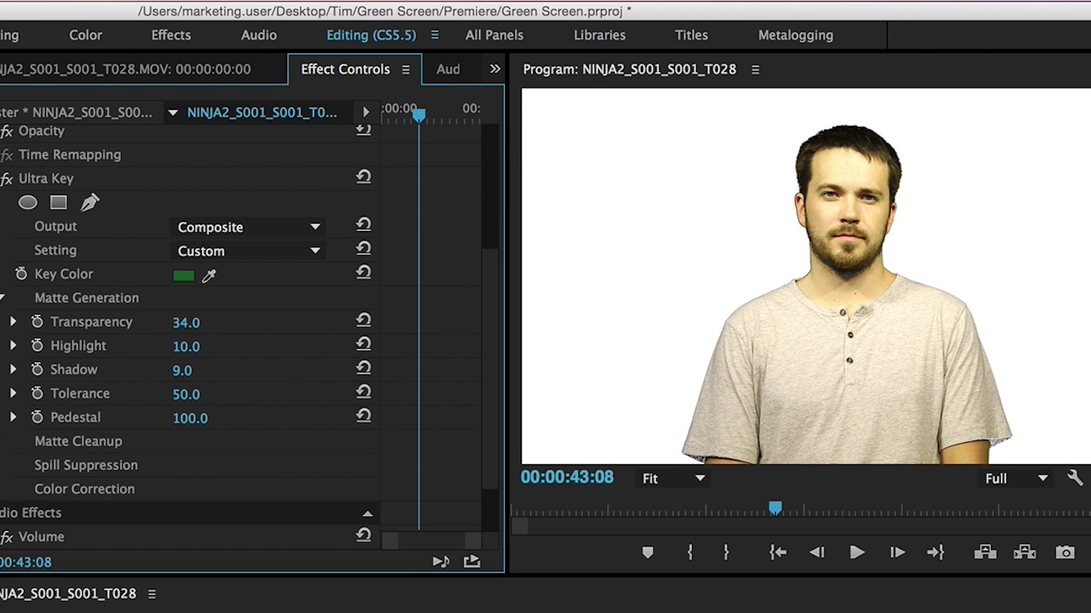
left_click_drag(186, 322, 178, 323)
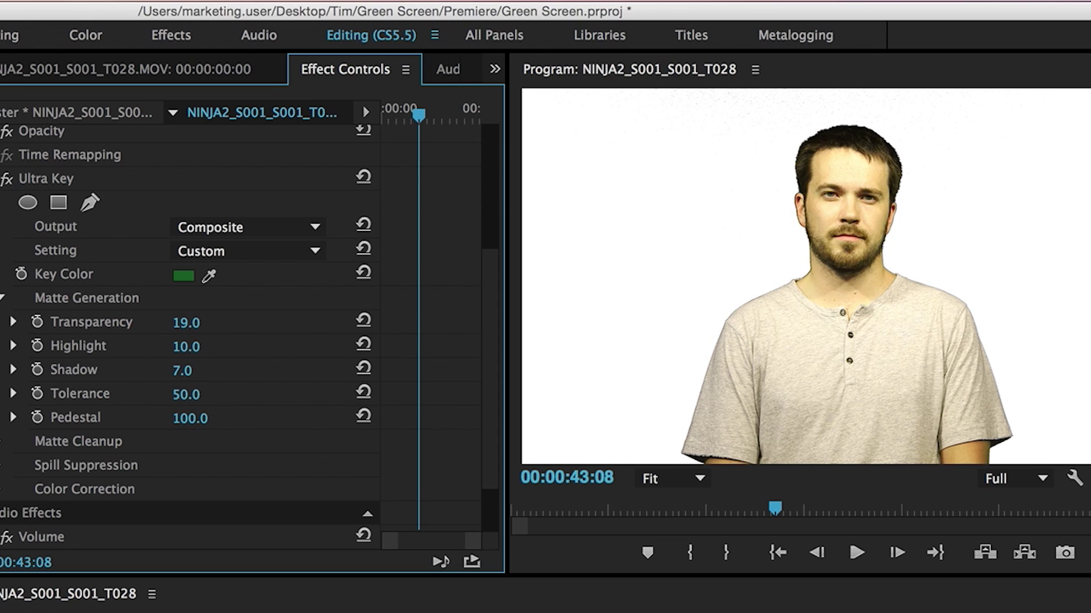
mouse_move(182, 370)
left_mouse_down()
mouse_move(195, 371)
mouse_move(181, 371)
left_mouse_up()
key("space")
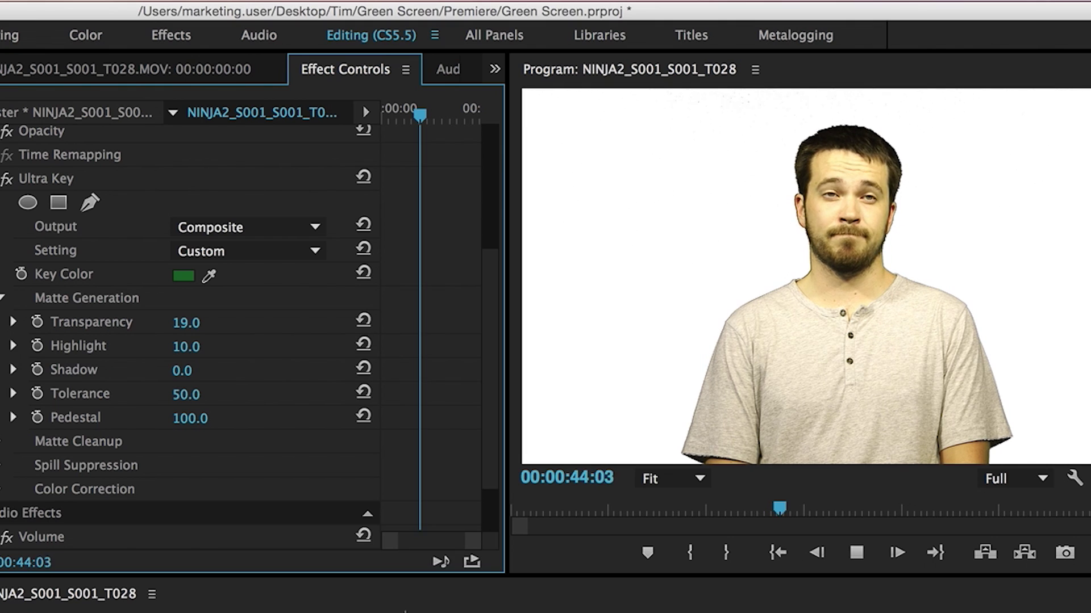
key("space")
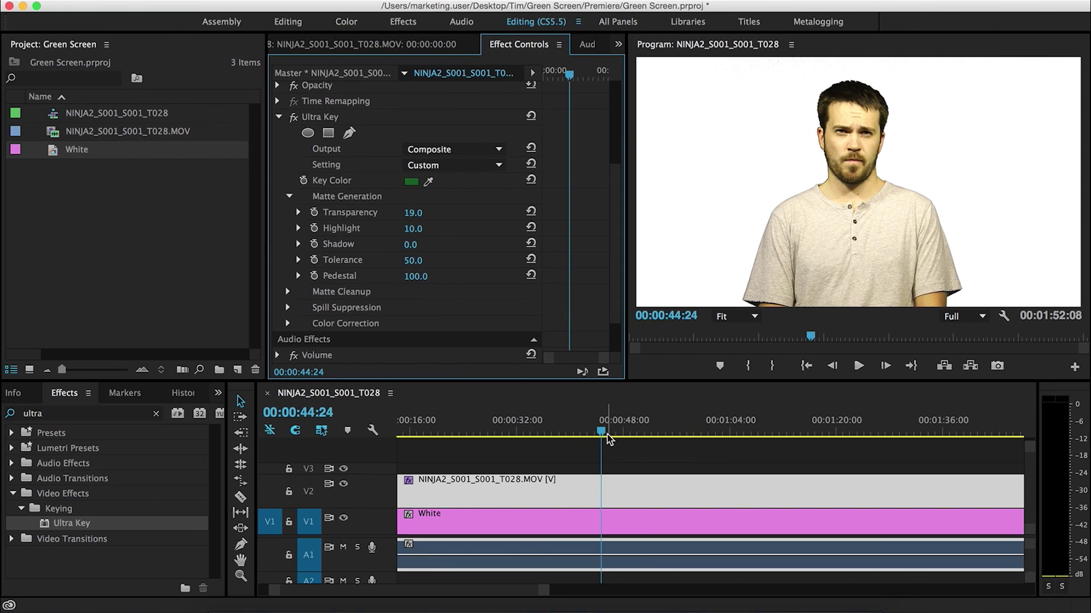
At 00:00:46:22, select and delete the Ultra Key effect from the clip
left_click_drag(604, 437, 568, 437)
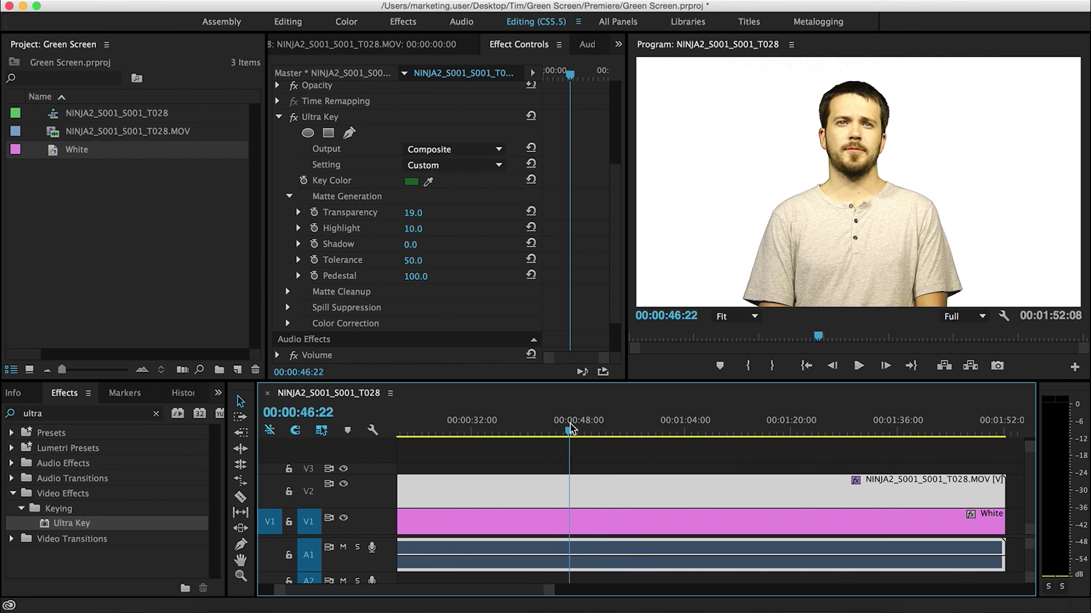
key("minus")
left_click(327, 118)
key("Delete")
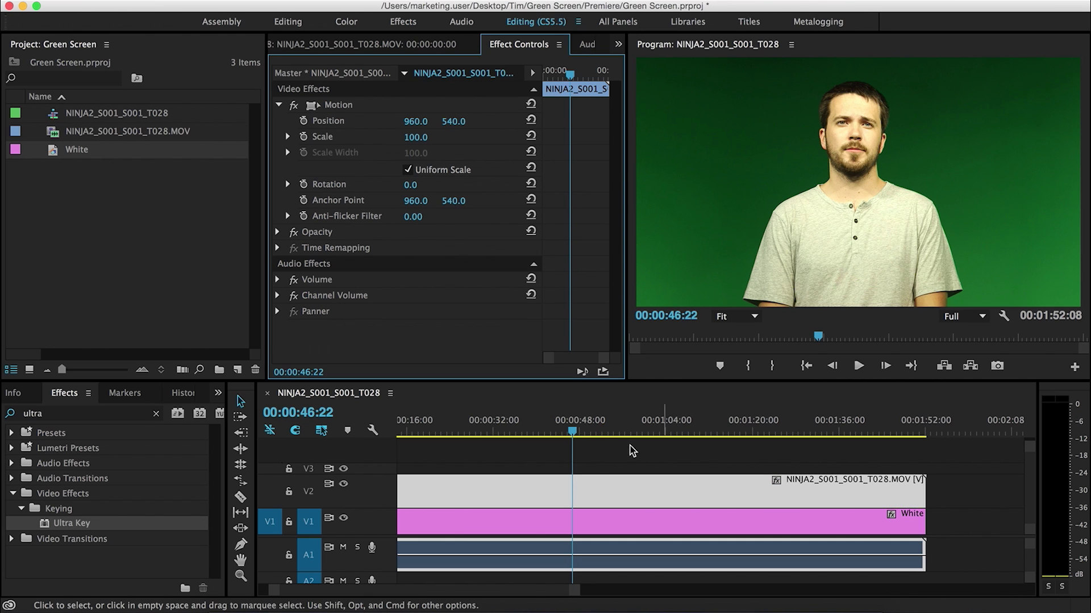
Move the playhead to the darker shot at 00:01:03:19
left_click_drag(578, 432, 641, 433)
key("minus")
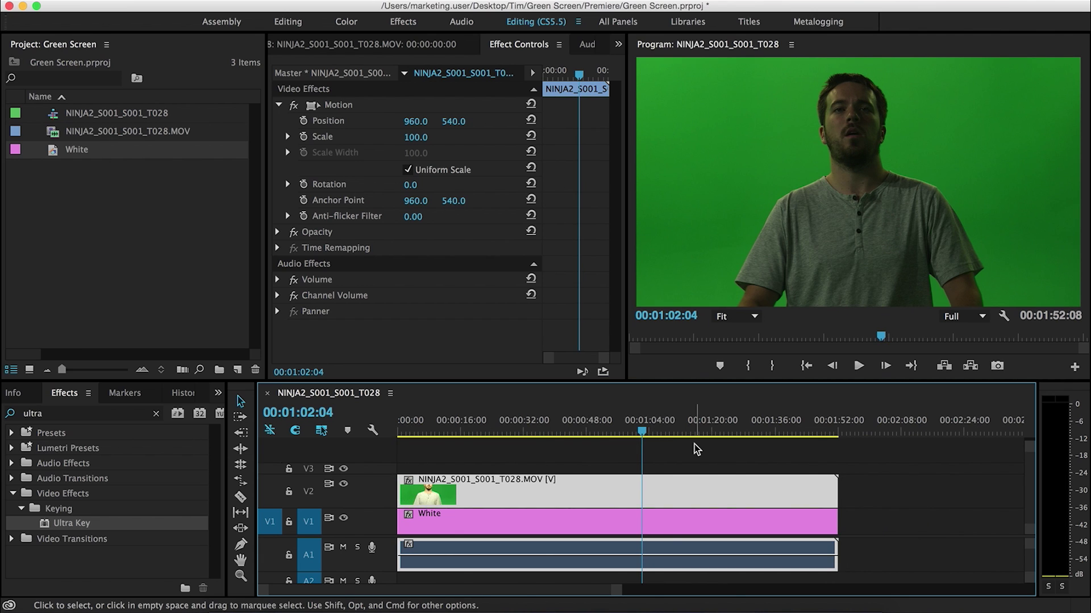
key("equal")
left_click(606, 431)
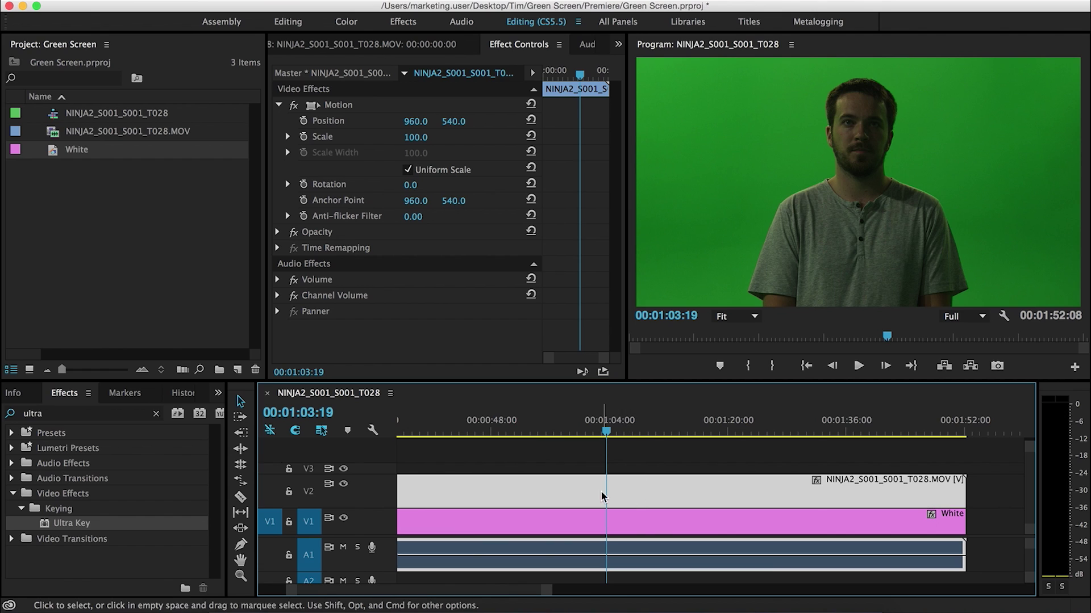
Apply Ultra Key to the V2 clip and eyedrop the green backdrop as Key Color
left_click_drag(80, 525, 619, 497)
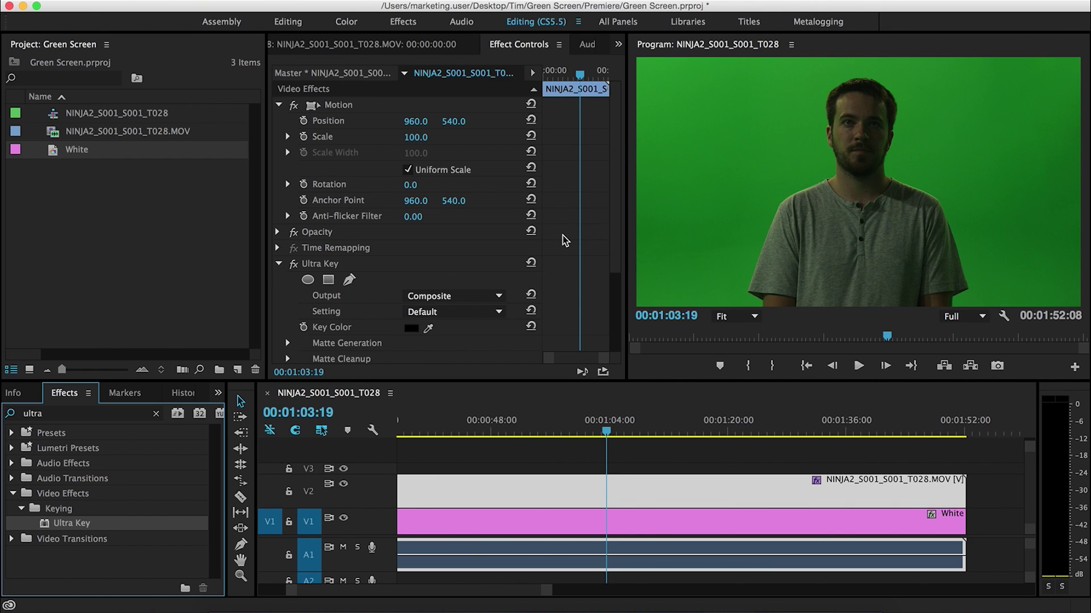
scroll(580, 272, "down", 2)
left_click(427, 283)
left_click(704, 252)
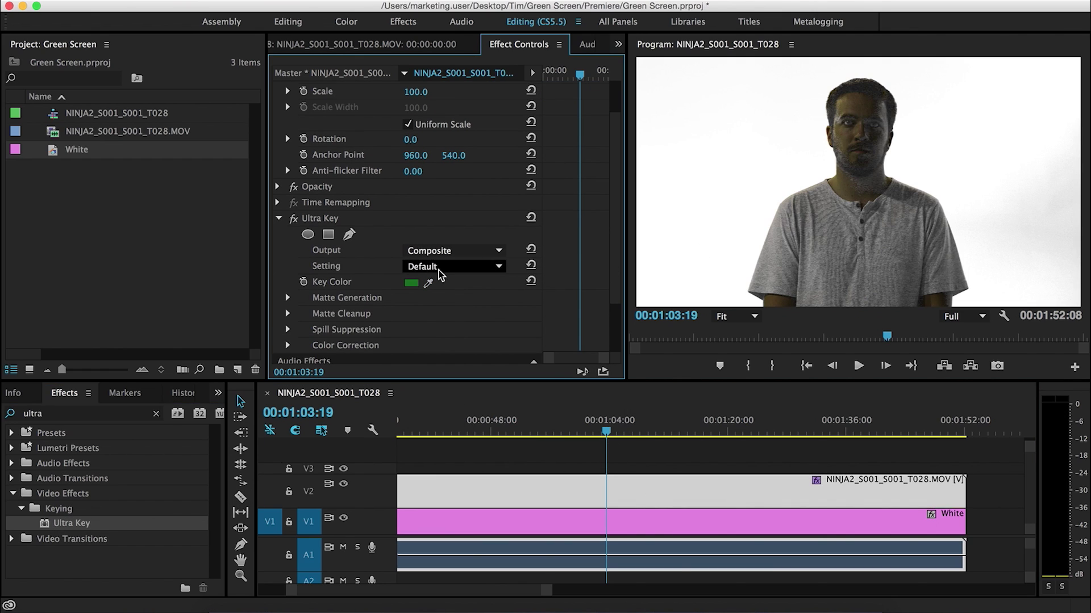
Set Matte Generation Pedestal to 100 and Transparency to 18, then play back the result
scroll(576, 265, "down", 2)
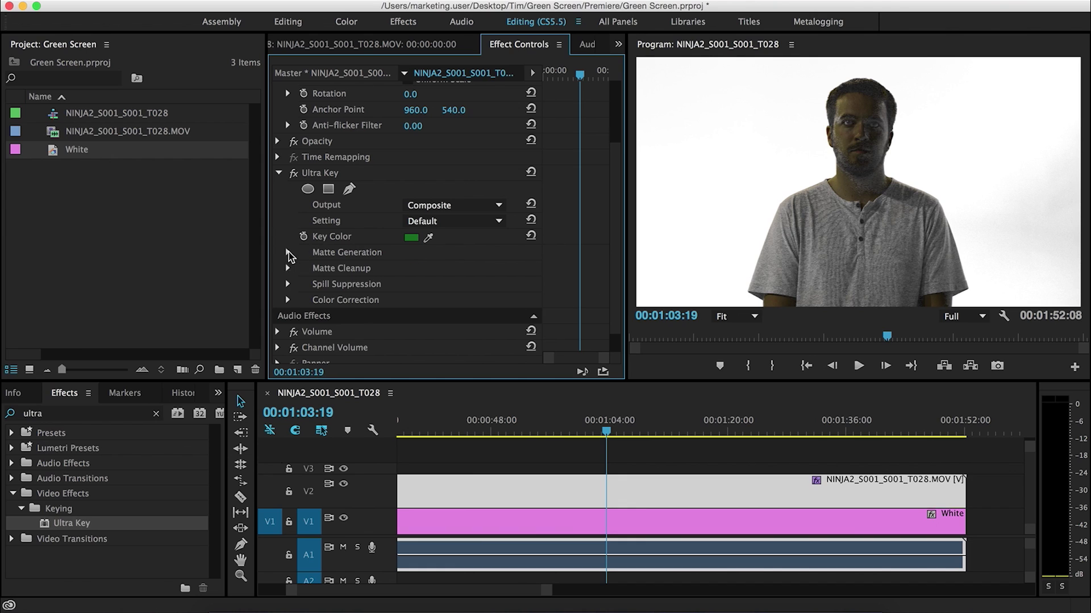
left_click(287, 252)
scroll(438, 260, "down", 3)
left_click_drag(403, 268, 454, 268)
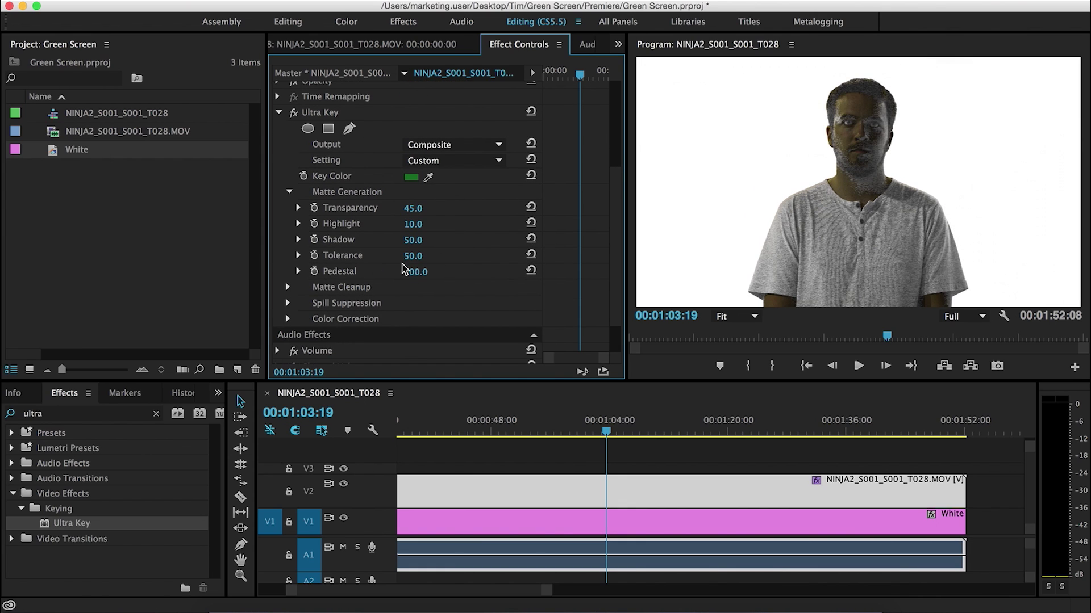
left_click_drag(409, 216, 394, 216)
key("space")
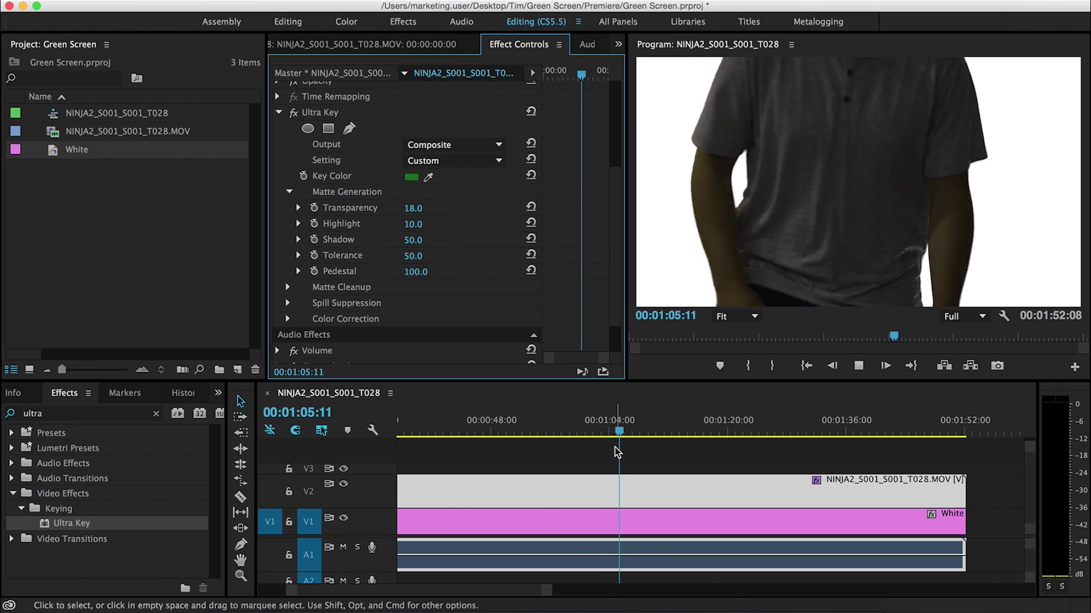
key("space")
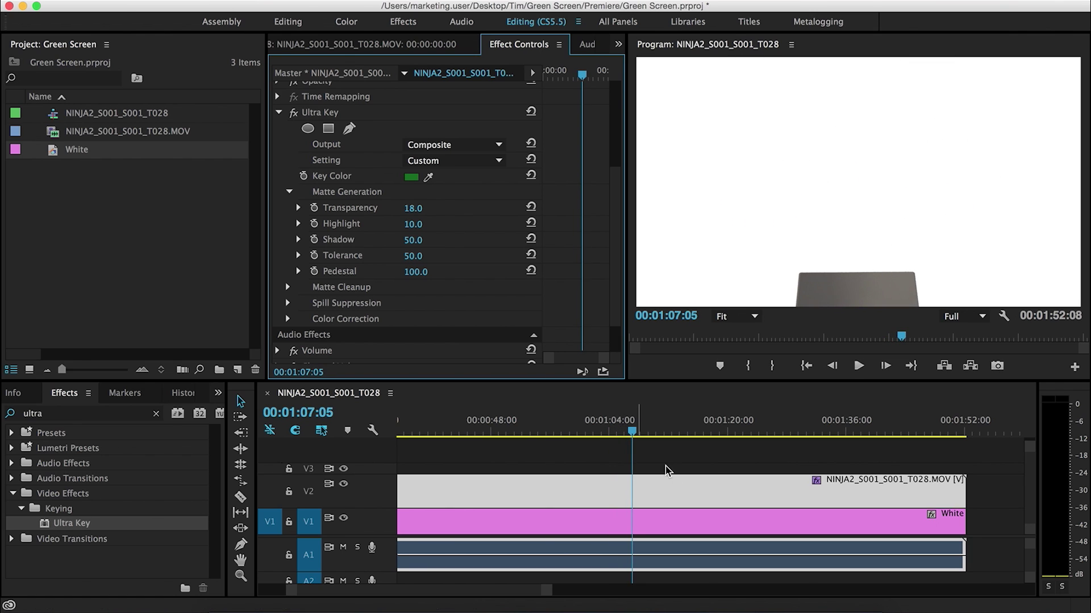